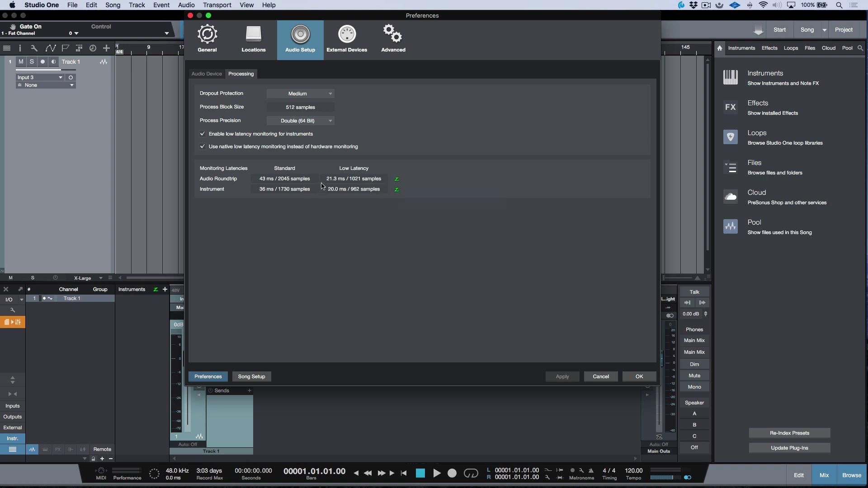
Set the audio device block size to 32 samples and check the resulting monitoring latencies
{"action": "left_click", "coordinate": [211, 74]}
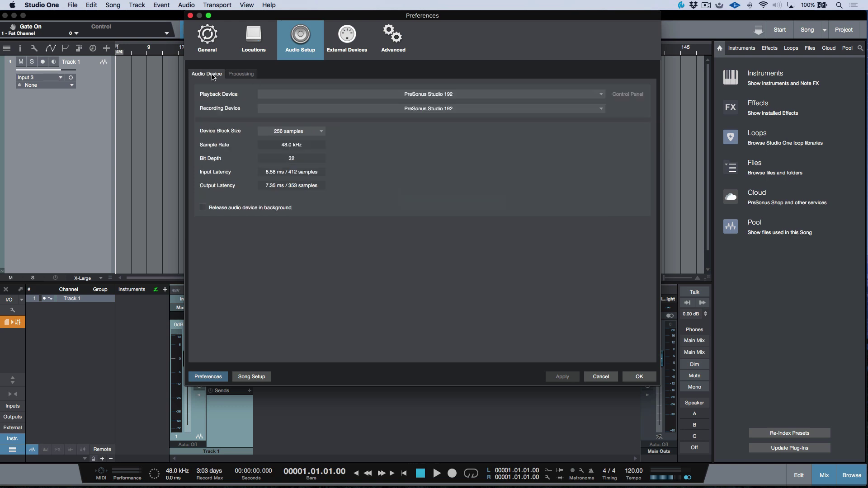
{"action": "left_click", "coordinate": [296, 132]}
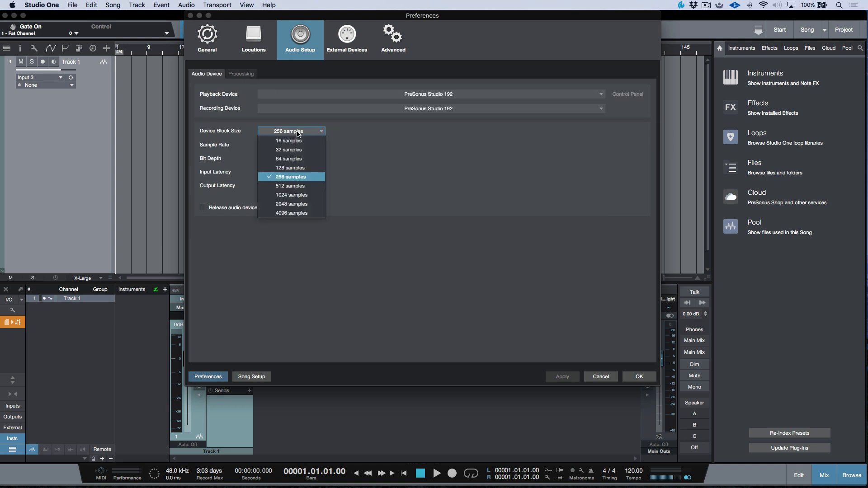
{"action": "left_click", "coordinate": [296, 149]}
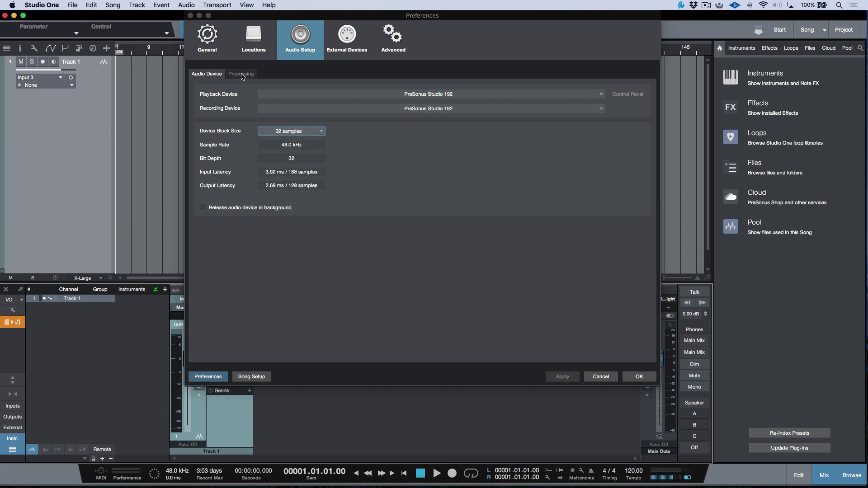
{"action": "left_click", "coordinate": [241, 74]}
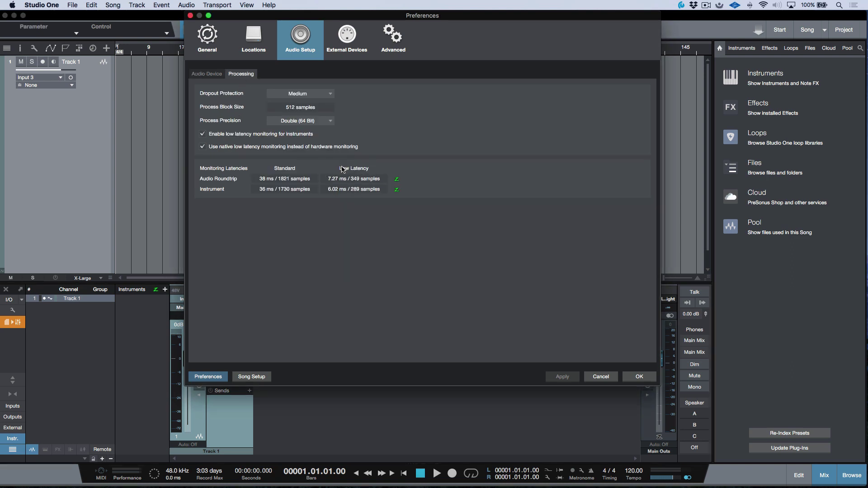
Return the audio device block size to 256 samples
{"action": "left_click", "coordinate": [210, 75]}
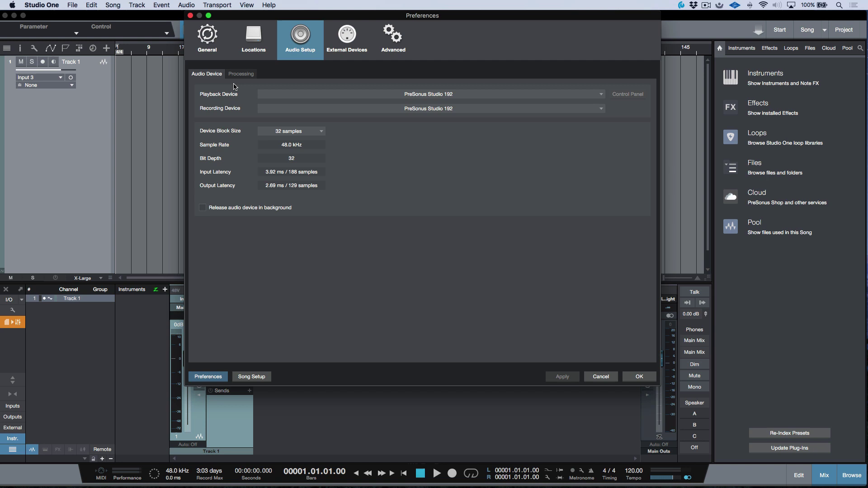
{"action": "left_click", "coordinate": [290, 131]}
{"action": "left_click", "coordinate": [292, 177]}
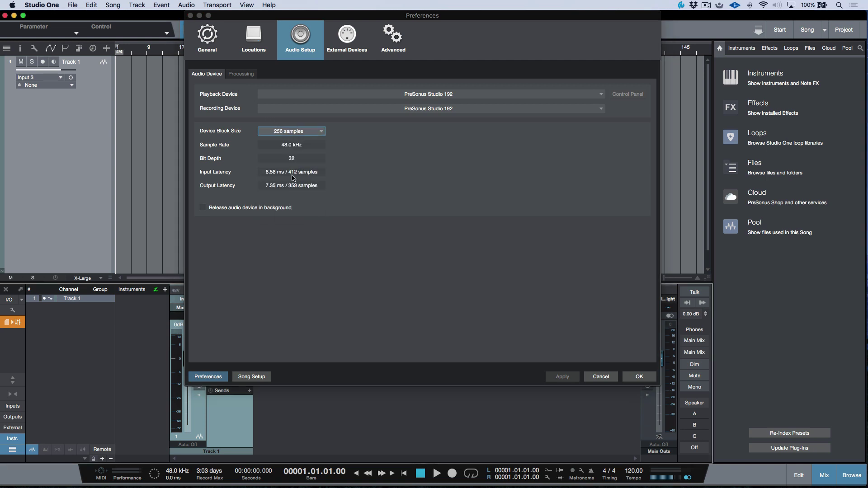
Disable native low latency monitoring so that hardware monitoring is used, and confirm the preferences
{"action": "left_click", "coordinate": [238, 75]}
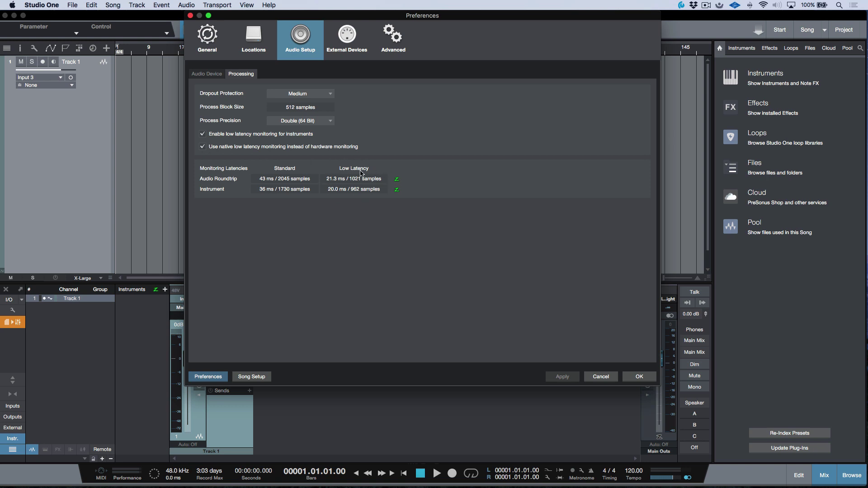
{"action": "left_click", "coordinate": [202, 147]}
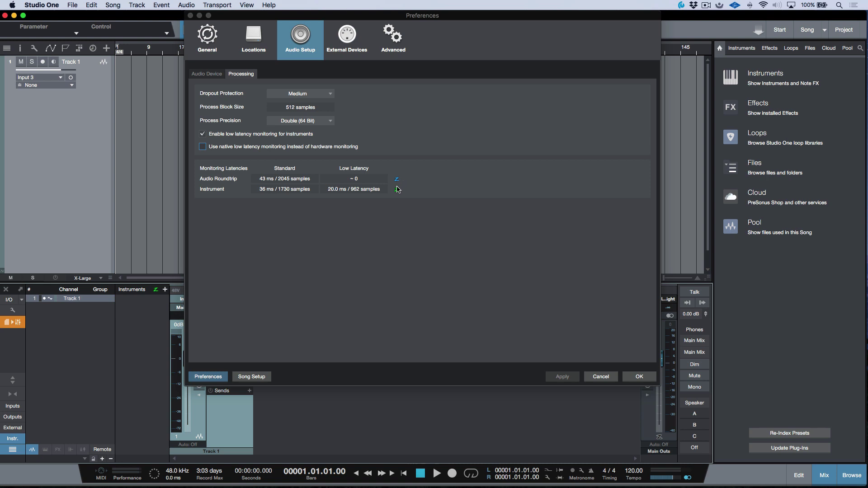
{"action": "mouse_move", "coordinate": [397, 178]}
{"action": "left_click", "coordinate": [640, 378]}
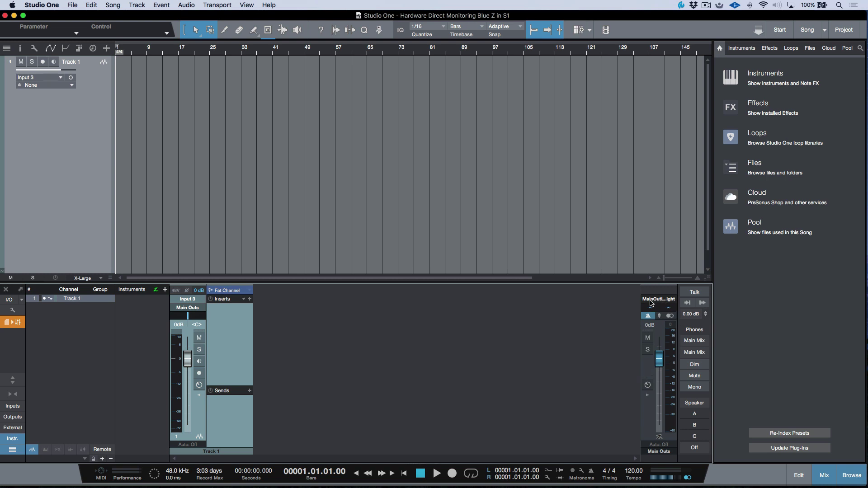
Enable the cue mix option for the HP 1 and HP 2 outputs in the song's audio I/O setup and apply it
{"action": "left_click", "coordinate": [695, 342]}
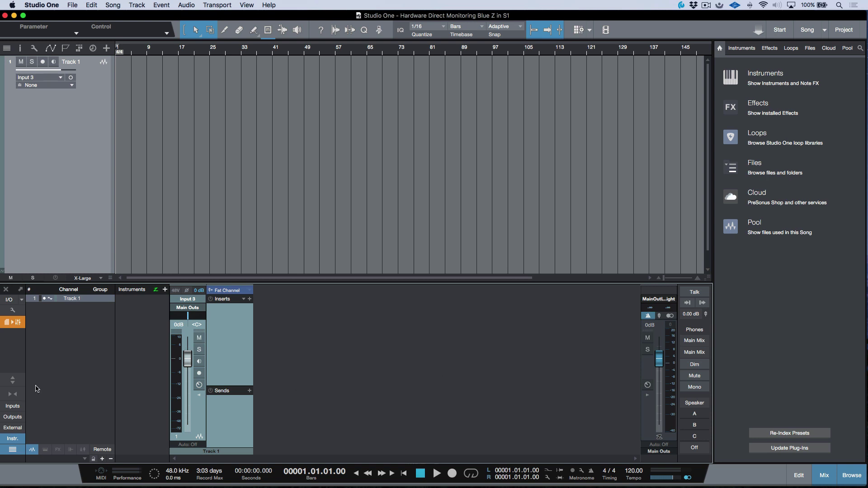
{"action": "left_click", "coordinate": [9, 301]}
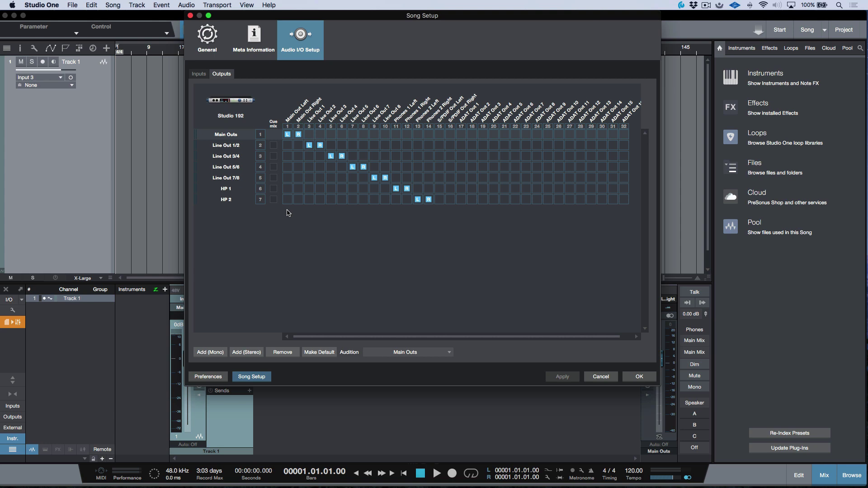
{"action": "left_click", "coordinate": [273, 189]}
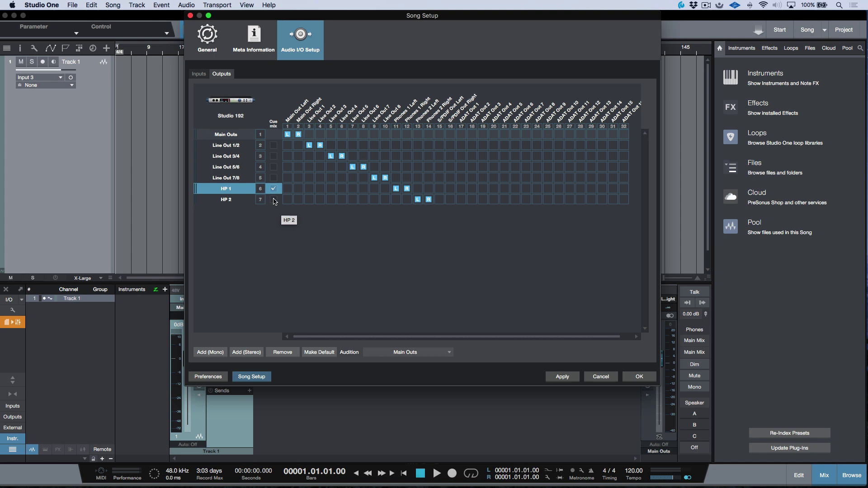
{"action": "left_click", "coordinate": [273, 200]}
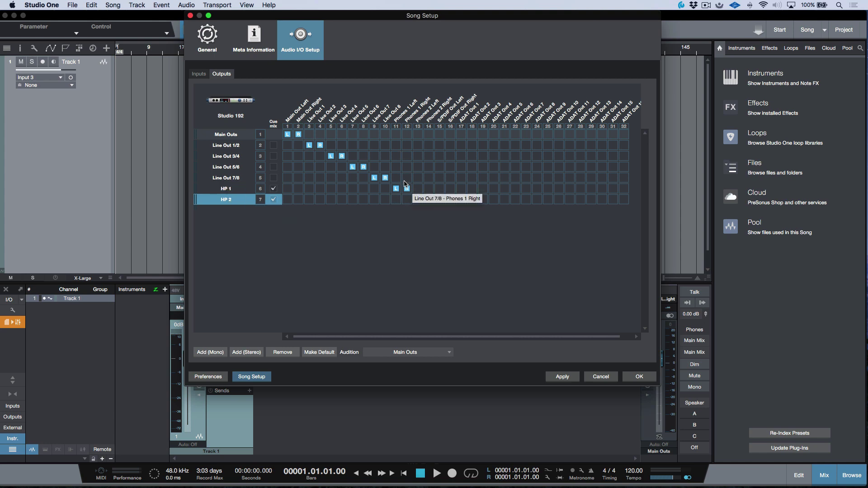
{"action": "left_click", "coordinate": [418, 199]}
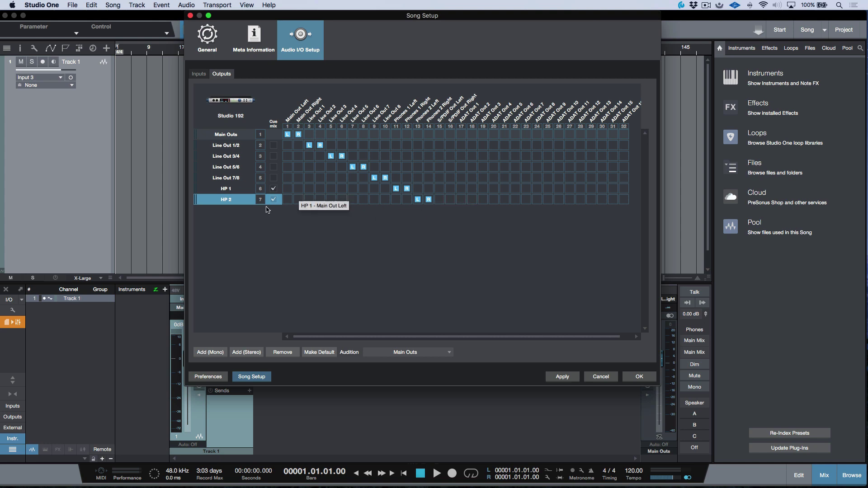
{"action": "left_click", "coordinate": [563, 377]}
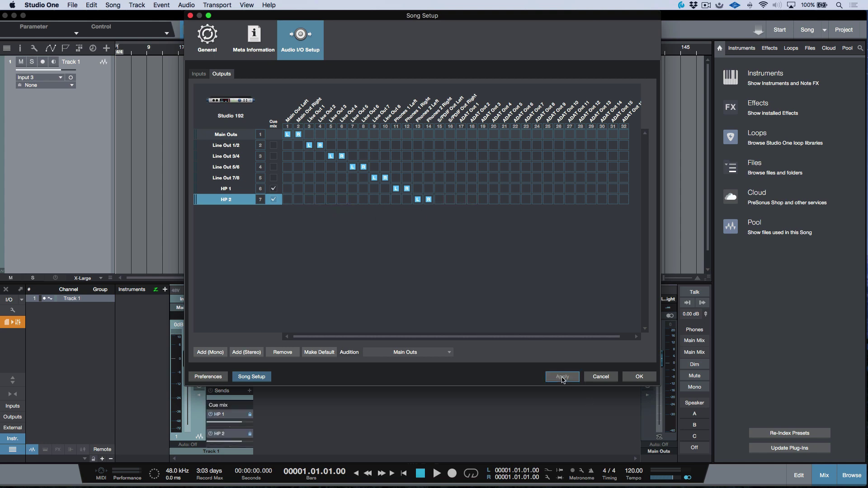
{"action": "left_click", "coordinate": [638, 379]}
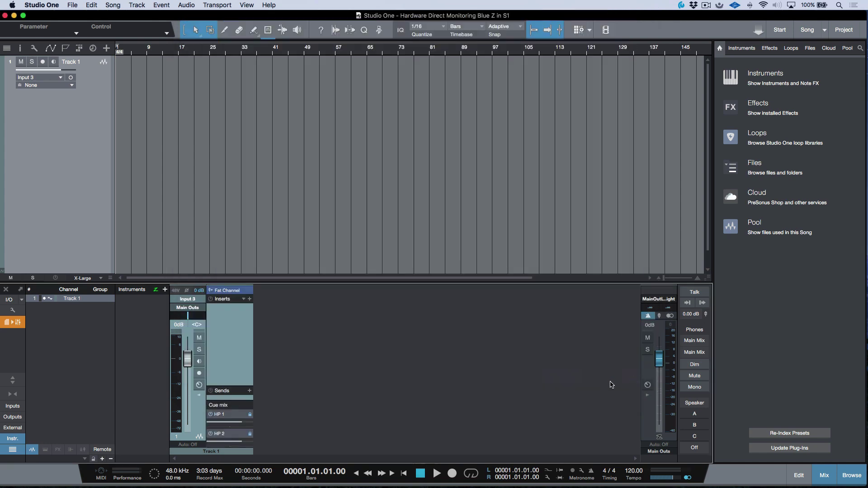
Show the output channels in the mixer and enable hardware monitoring on HP 1, HP 2 and Main Outs
{"action": "left_click", "coordinate": [12, 417]}
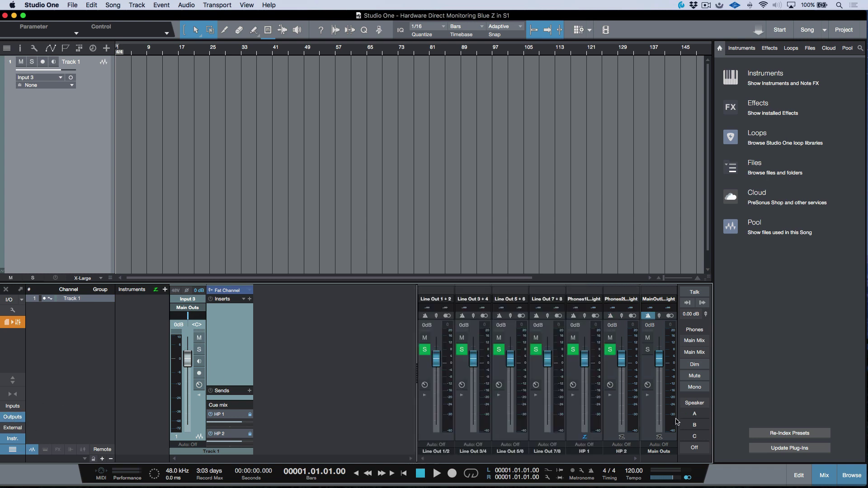
{"action": "left_click", "coordinate": [584, 437]}
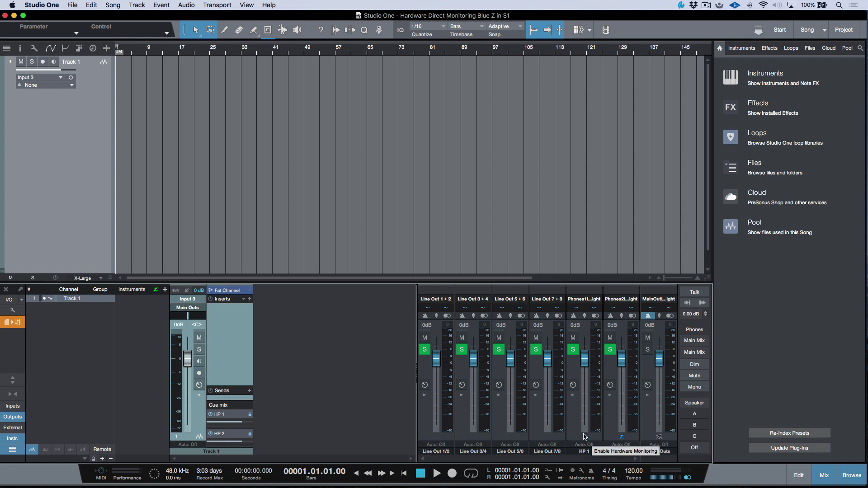
{"action": "left_click", "coordinate": [585, 437]}
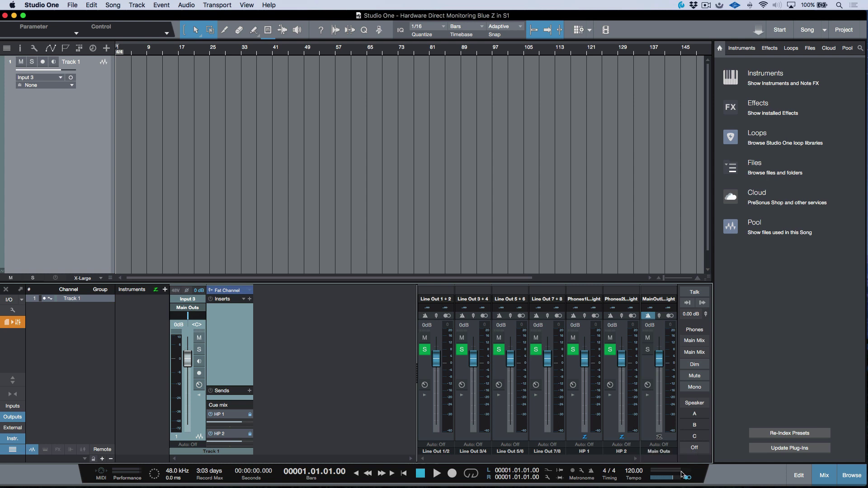
{"action": "left_click", "coordinate": [659, 437]}
Check the tape-style monitoring option, and turn on input monitoring and record arming for Track 1
{"action": "left_click", "coordinate": [34, 49]}
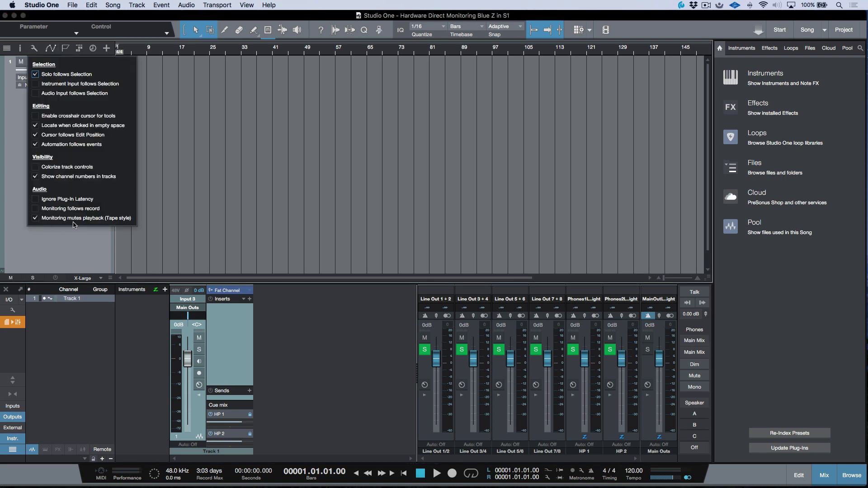
{"action": "left_click", "coordinate": [367, 391]}
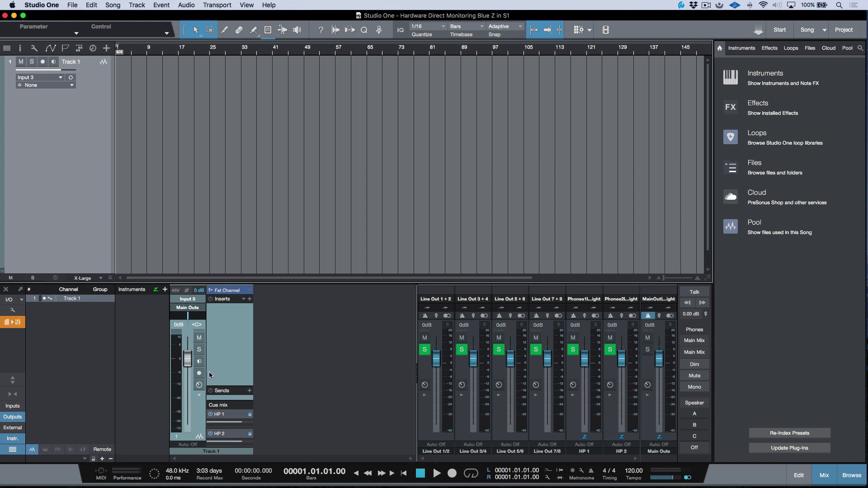
{"action": "left_click", "coordinate": [199, 361]}
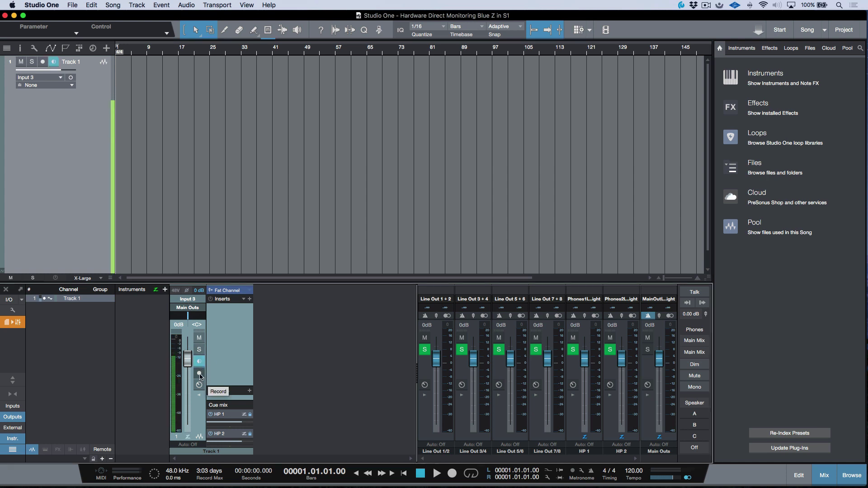
{"action": "left_click", "coordinate": [199, 374]}
Set the audio device block size to 512 samples, check the monitoring latencies and confirm the preferences
{"action": "key", "text": "super+comma"}
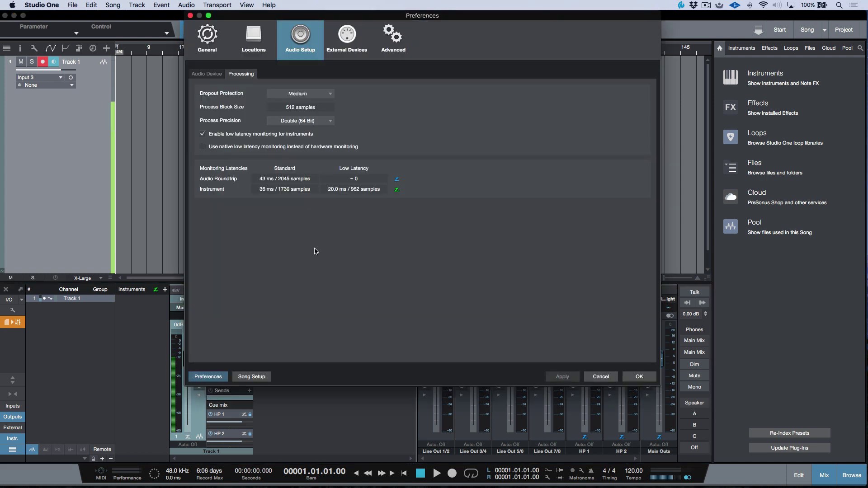
{"action": "left_click", "coordinate": [211, 75]}
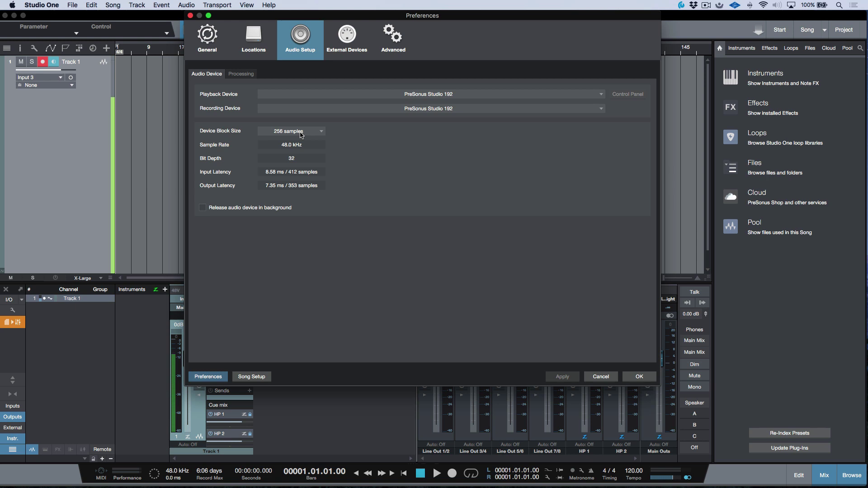
{"action": "left_click", "coordinate": [246, 75]}
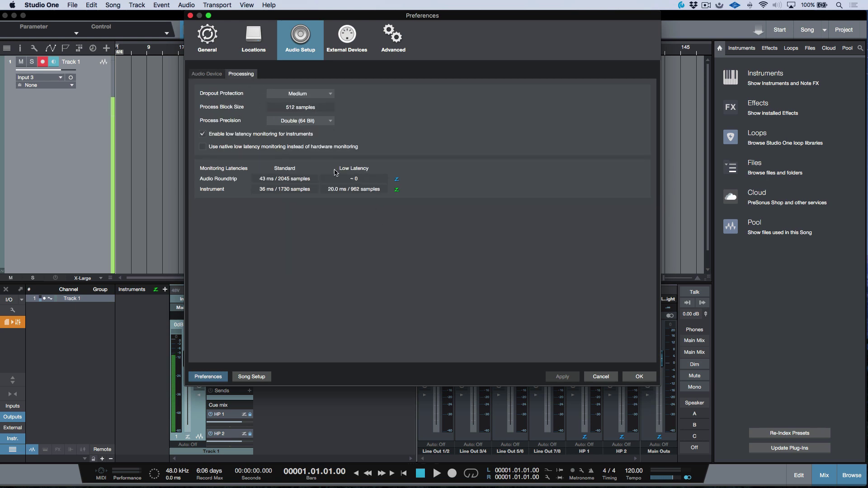
{"action": "left_click", "coordinate": [213, 77]}
{"action": "left_click", "coordinate": [295, 131]}
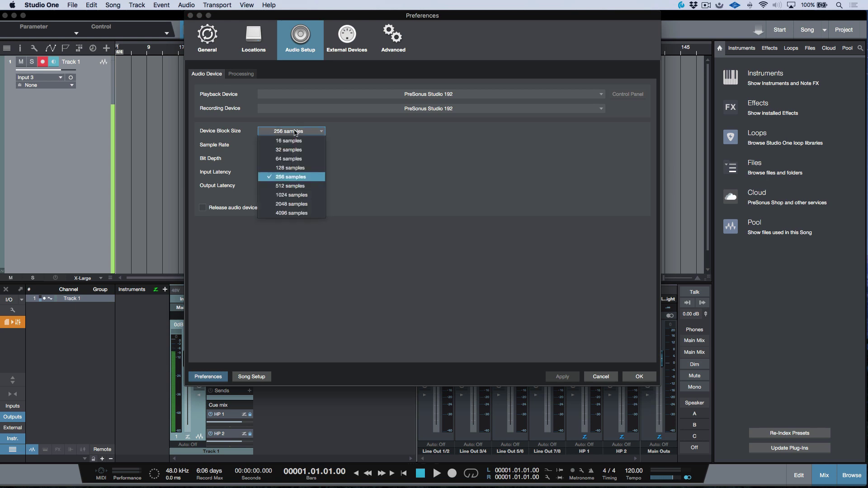
{"action": "left_click", "coordinate": [302, 186]}
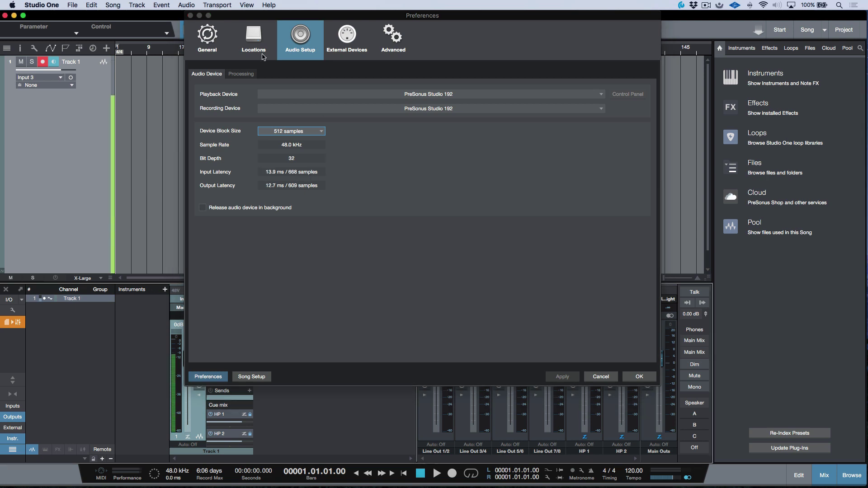
{"action": "left_click", "coordinate": [249, 73]}
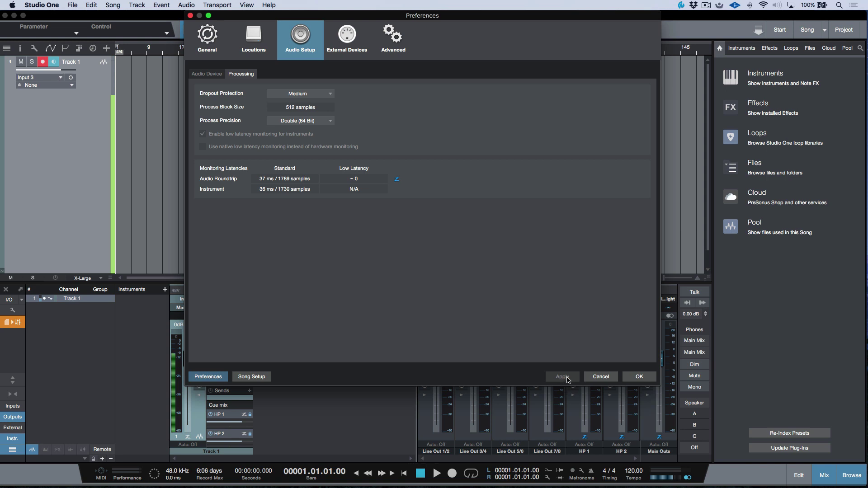
{"action": "left_click", "coordinate": [638, 377]}
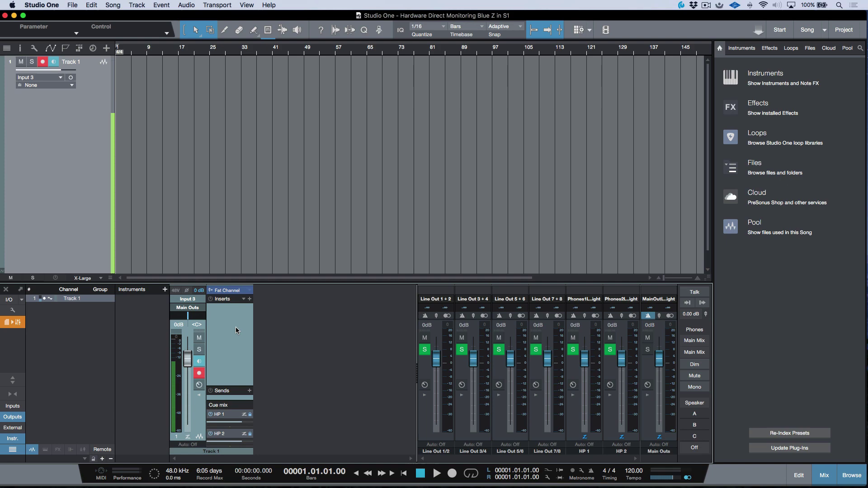
Add Room Reverb and Analog Delay from the effects browser as sends on Track 1
{"action": "left_click_drag", "start_coordinate": [765, 367], "coordinate": [244, 362]}
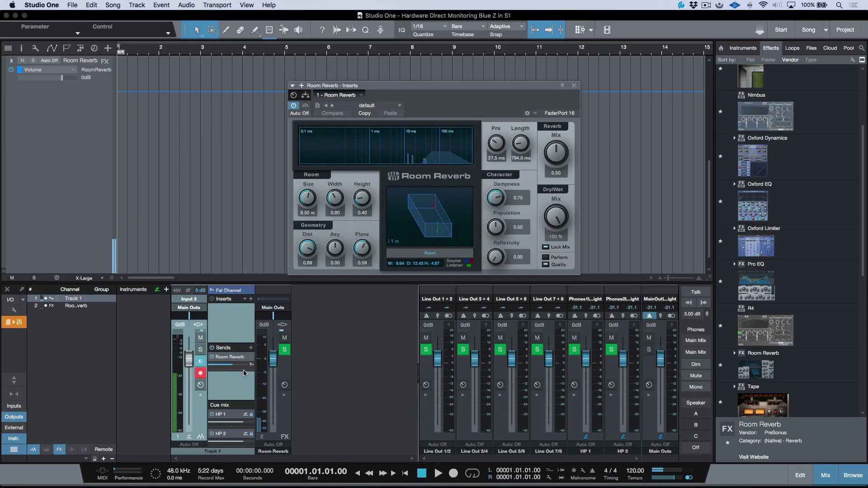
{"action": "scroll", "coordinate": [767, 103], "scroll_direction": "up", "scroll_amount": 5}
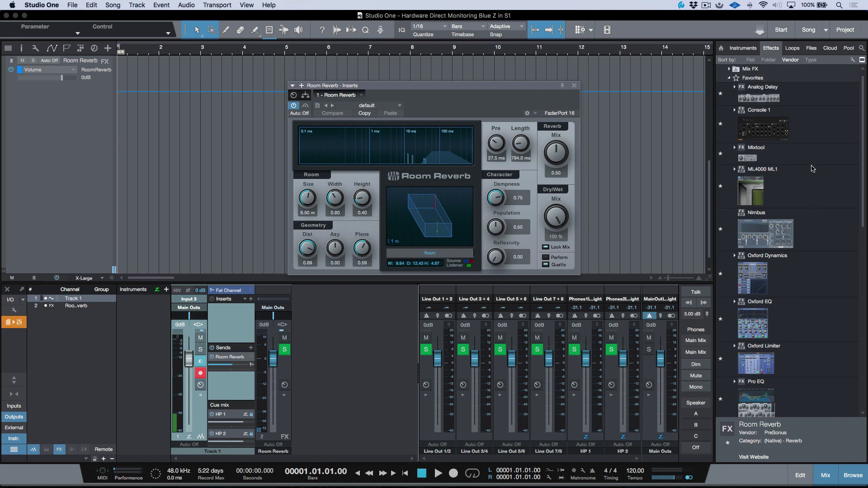
{"action": "left_click_drag", "start_coordinate": [767, 103], "coordinate": [232, 386]}
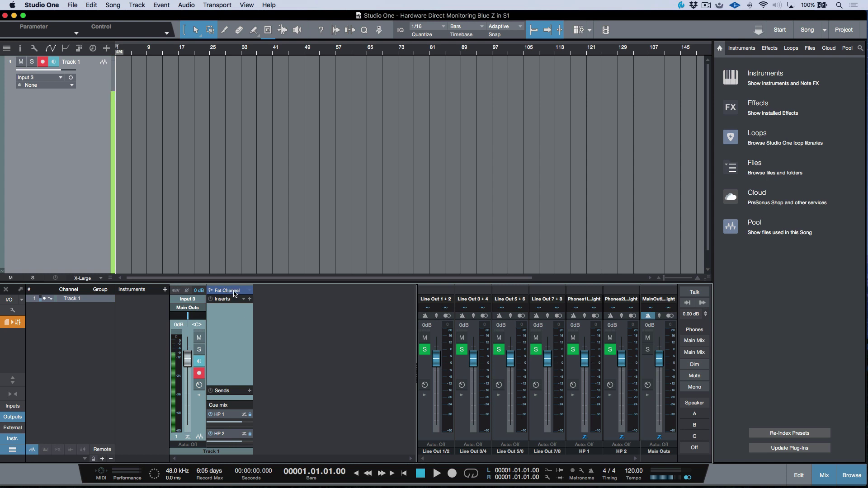
Open the onboard DSP Fat Channel editor for Track 1's input
{"action": "left_click", "coordinate": [13, 310]}
{"action": "left_click", "coordinate": [13, 310]}
{"action": "left_click", "coordinate": [227, 290]}
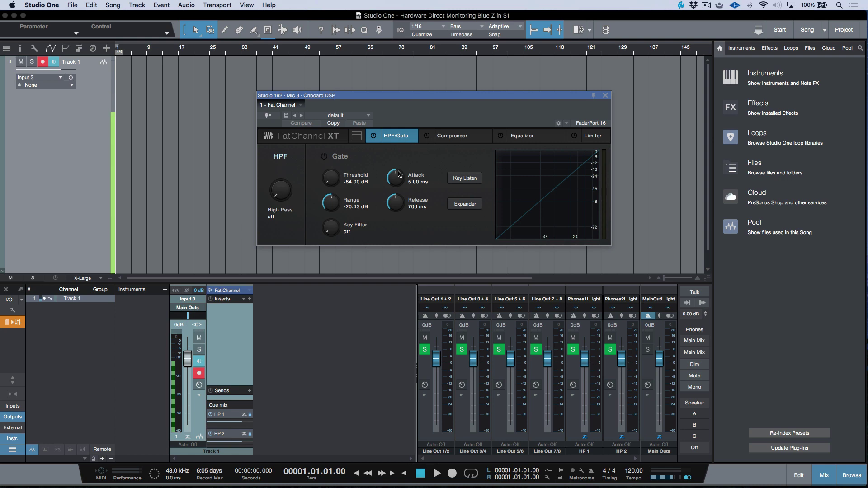
Switch to Universal Control, set Mic 3's high-pass filter to 561 Hz, and return to Studio One
{"action": "key", "text": "super+Tab"}
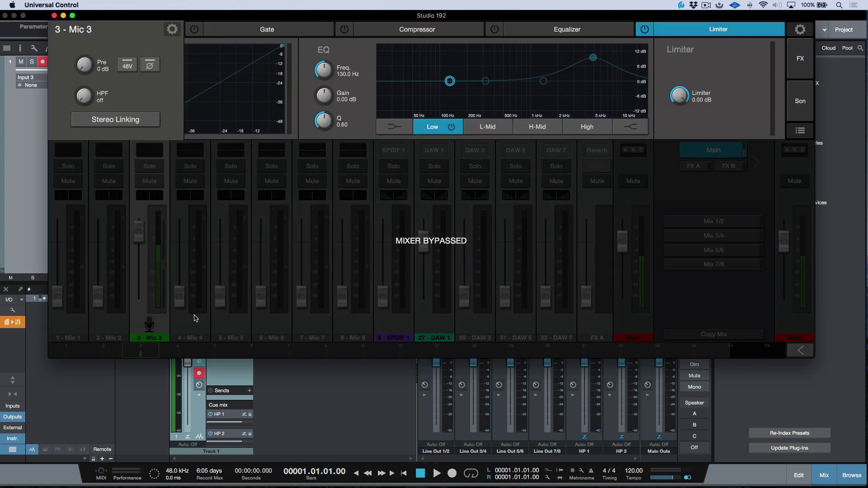
{"action": "left_click", "coordinate": [485, 81]}
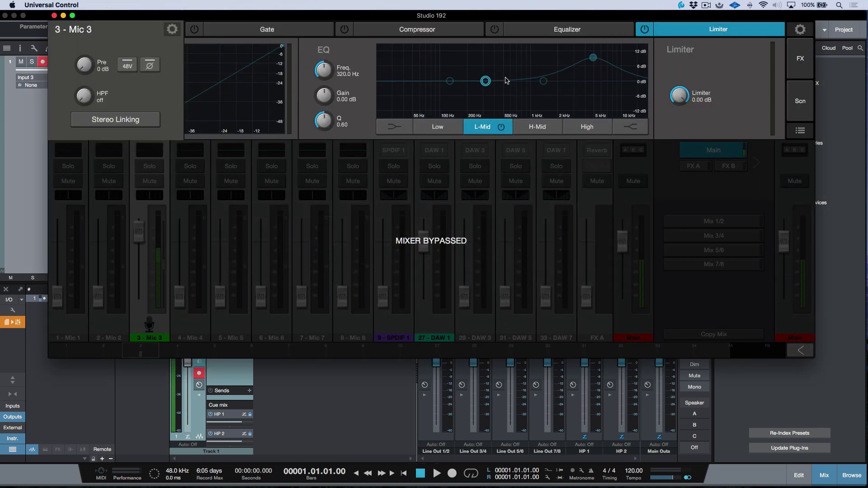
{"action": "left_click", "coordinate": [450, 81]}
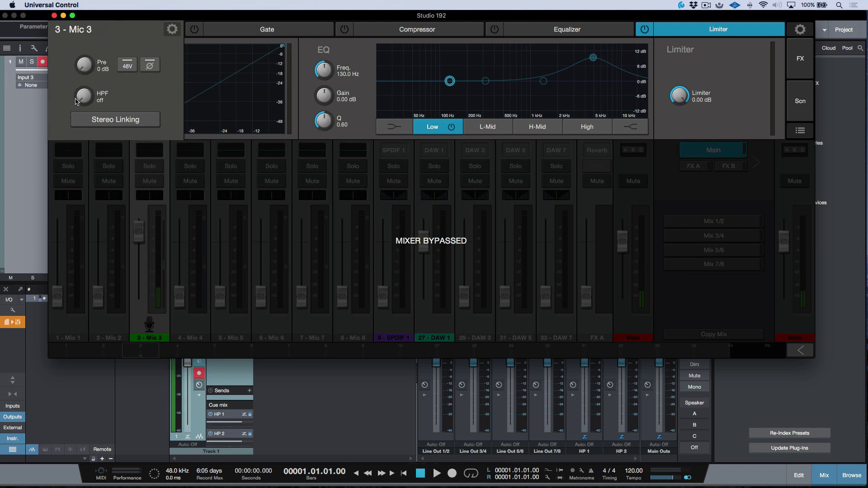
{"action": "left_click_drag", "start_coordinate": [76, 100], "coordinate": [119, 58]}
{"action": "left_click", "coordinate": [485, 81]}
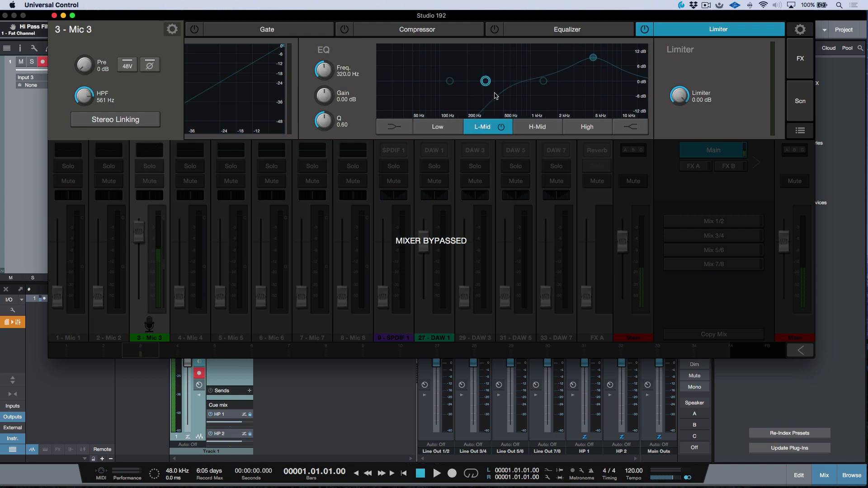
{"action": "left_click", "coordinate": [361, 381]}
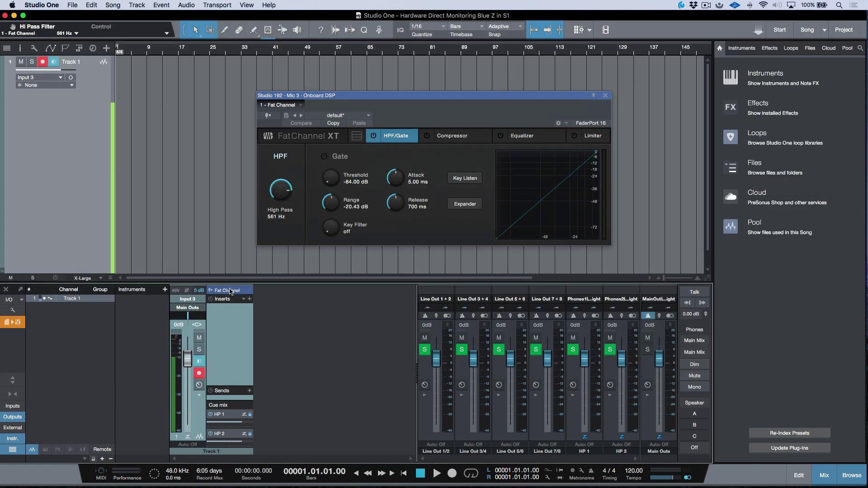
Copy the onboard Fat Channel to Track 1's inserts and turn off the onboard high-pass filter
{"action": "left_click_drag", "start_coordinate": [230, 292], "coordinate": [232, 314]}
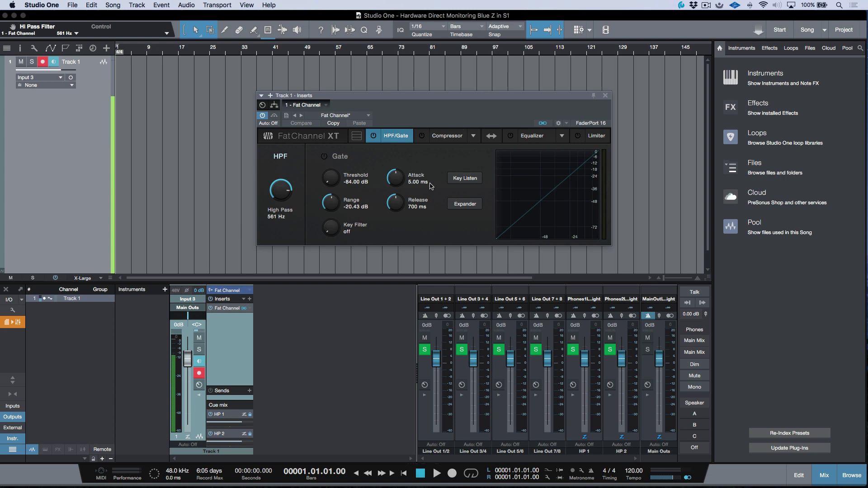
{"action": "left_click", "coordinate": [235, 291]}
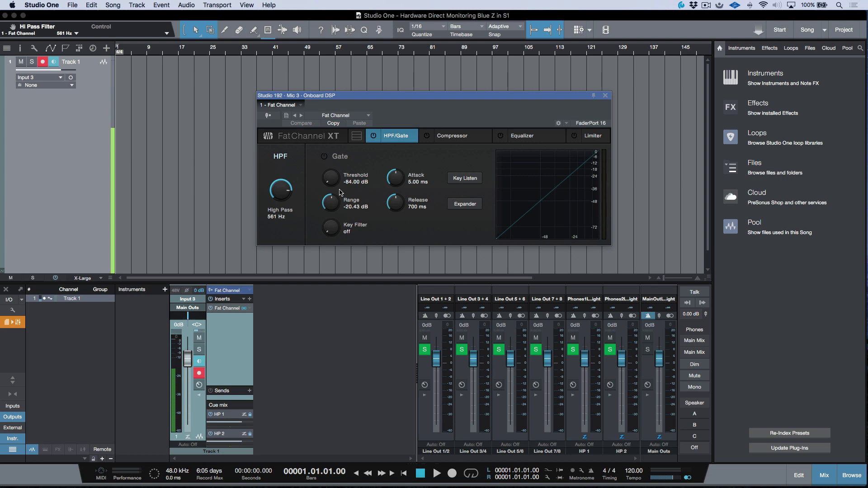
{"action": "left_click_drag", "start_coordinate": [277, 201], "coordinate": [293, 269]}
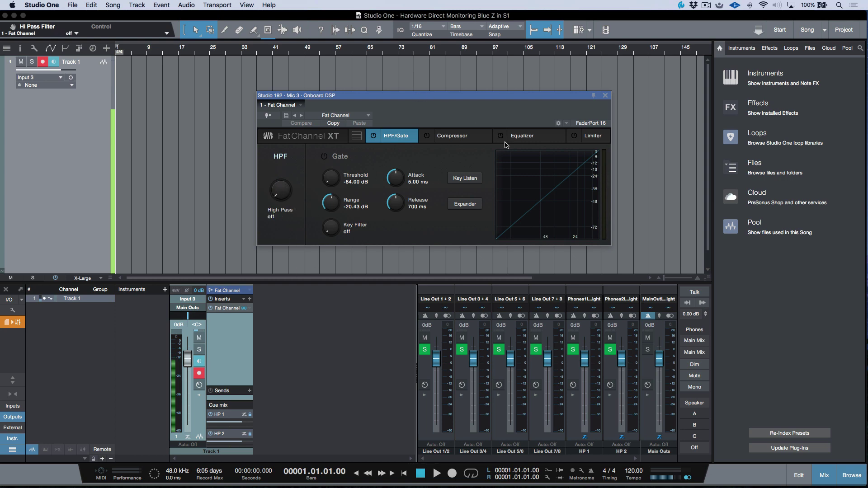
Enable the onboard equalizer with HF at 5.10 kHz, 5.20 dB, LMF at 363.8 Hz, -9.51 dB, and LF at 91.79 Hz, 7.75 dB
{"action": "left_click", "coordinate": [524, 140]}
{"action": "left_click", "coordinate": [500, 136]}
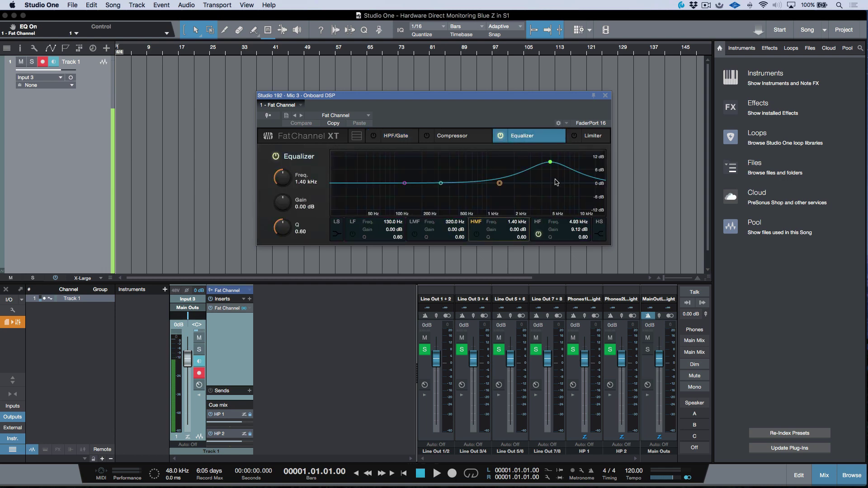
{"action": "left_click_drag", "start_coordinate": [550, 162], "coordinate": [552, 171]}
{"action": "left_click_drag", "start_coordinate": [440, 183], "coordinate": [446, 206]}
{"action": "left_click_drag", "start_coordinate": [405, 183], "coordinate": [390, 166]}
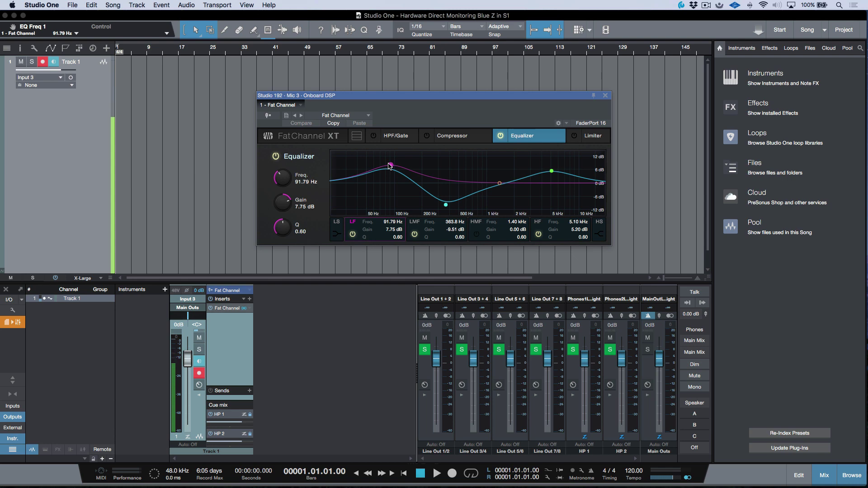
{"action": "left_click_drag", "start_coordinate": [389, 166], "coordinate": [389, 165]}
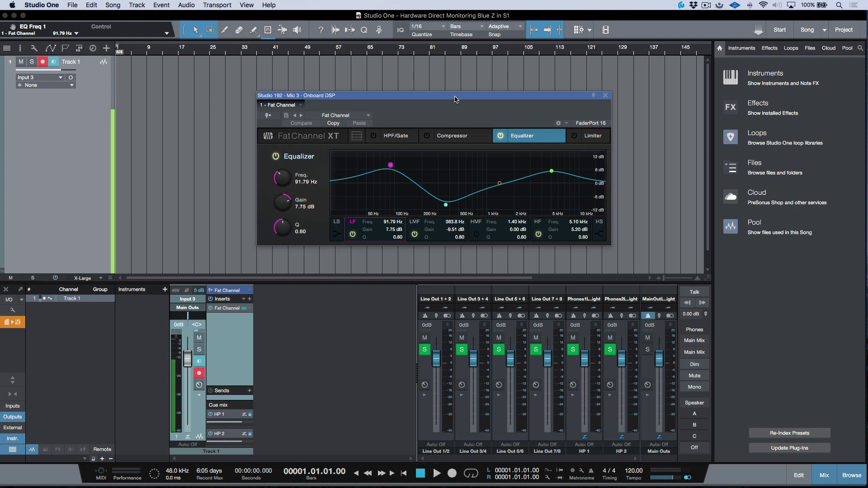
Record a take on Track 1 and check the CPU load in the Performance Monitor while recording
{"action": "key", "text": "KP_Multiply"}
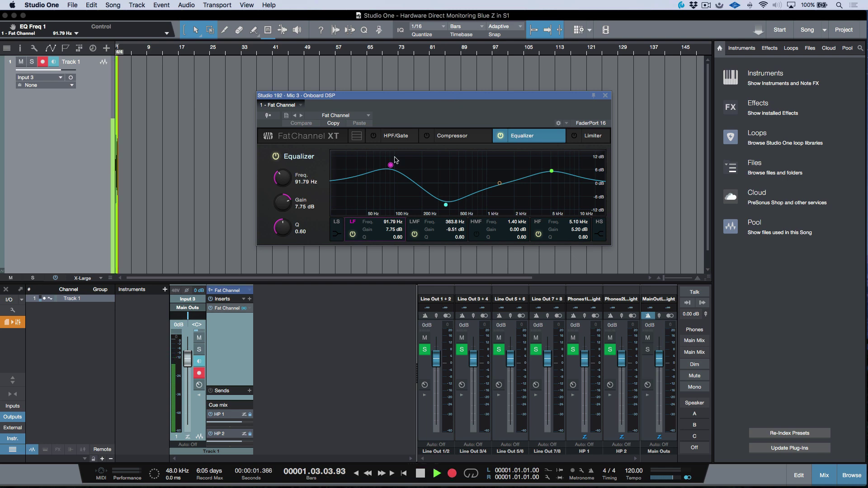
{"action": "key", "text": "e"}
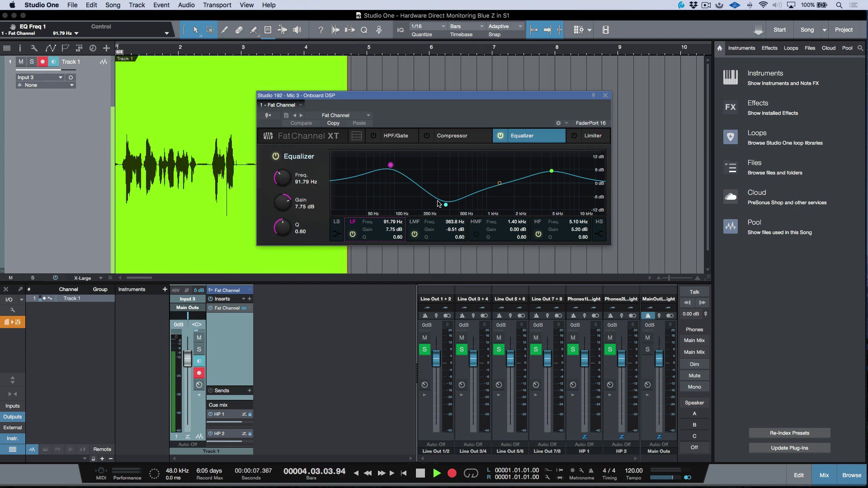
{"action": "left_click", "coordinate": [552, 171]}
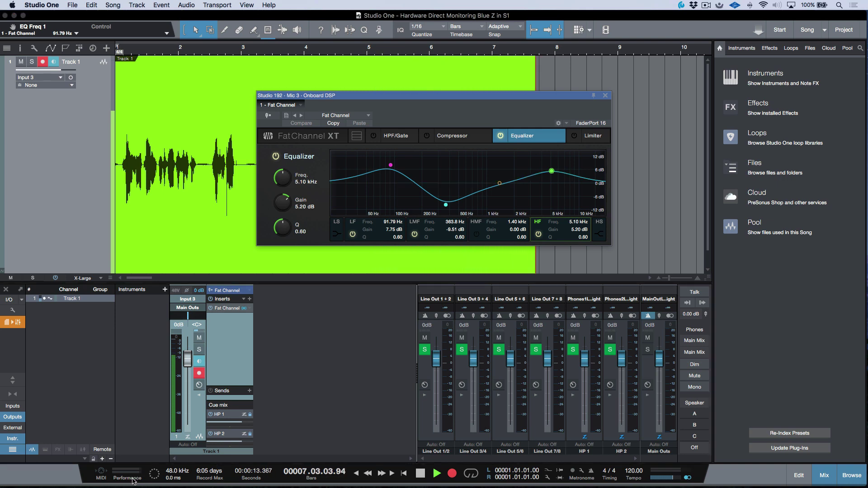
{"action": "left_click_drag", "start_coordinate": [491, 99], "coordinate": [384, 126]}
{"action": "left_click_drag", "start_coordinate": [422, 311], "coordinate": [320, 306]}
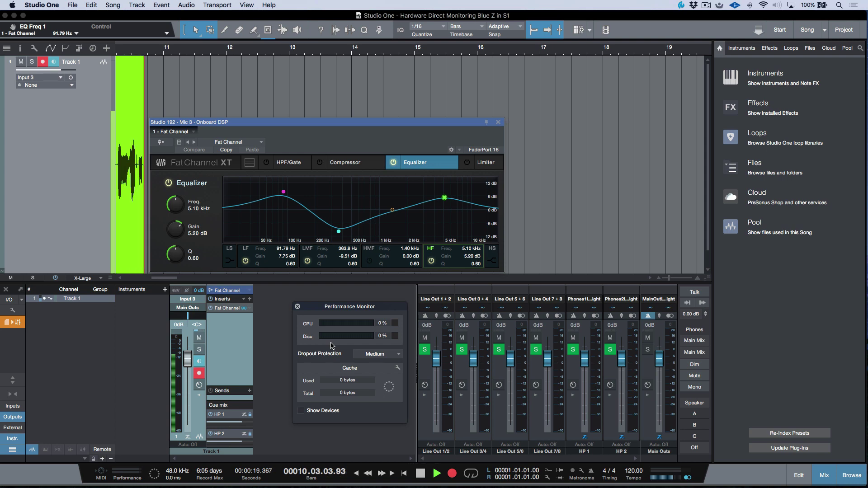
{"action": "left_click", "coordinate": [392, 210]}
{"action": "left_click_drag", "start_coordinate": [370, 126], "coordinate": [432, 96]}
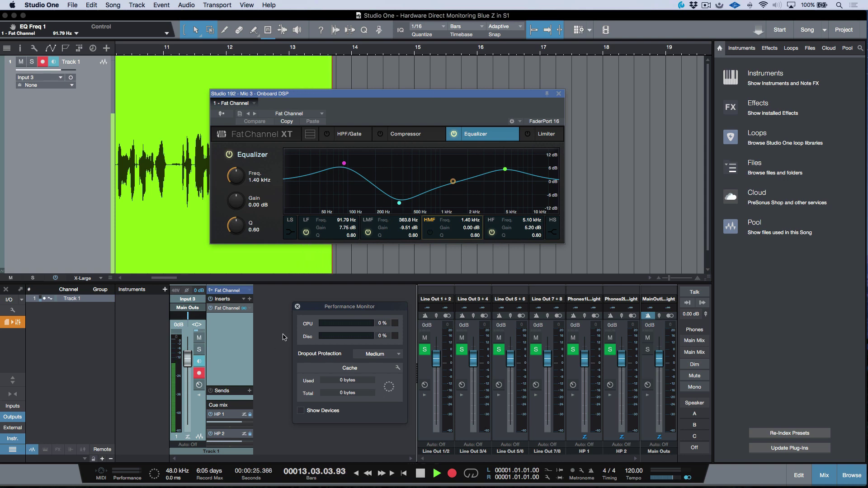
{"action": "key", "text": "space"}
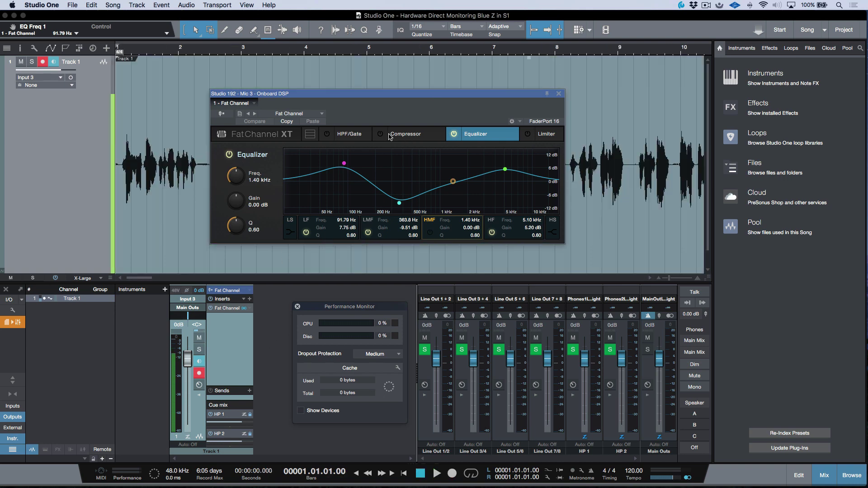
Open Track 1's Fat Channel insert, turn off input monitoring, and play back the recorded take
{"action": "left_click", "coordinate": [228, 311]}
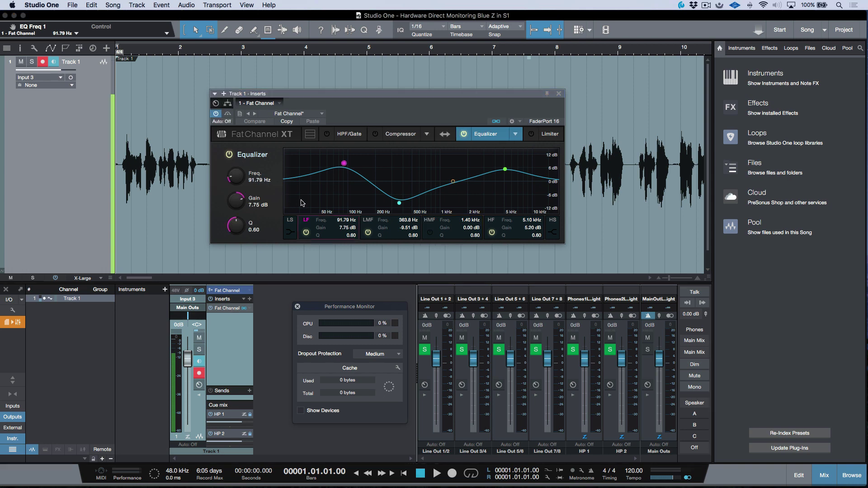
{"action": "left_click", "coordinate": [453, 181]}
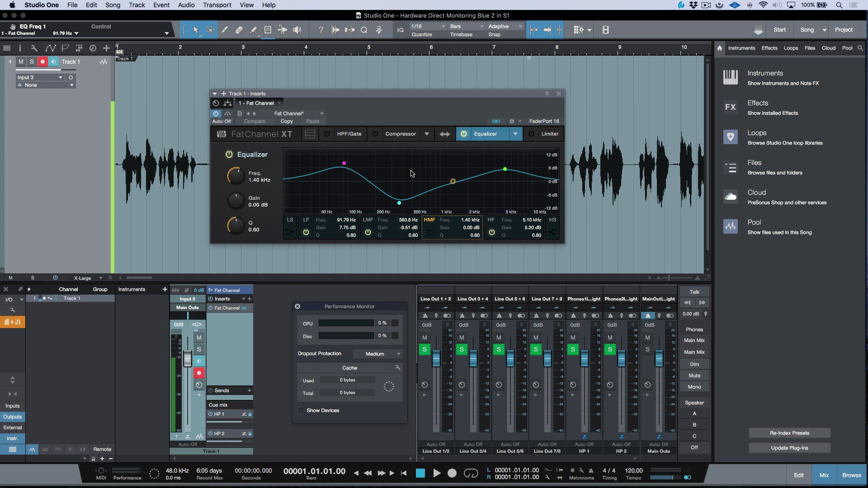
{"action": "left_click", "coordinate": [51, 61]}
{"action": "key", "text": "space"}
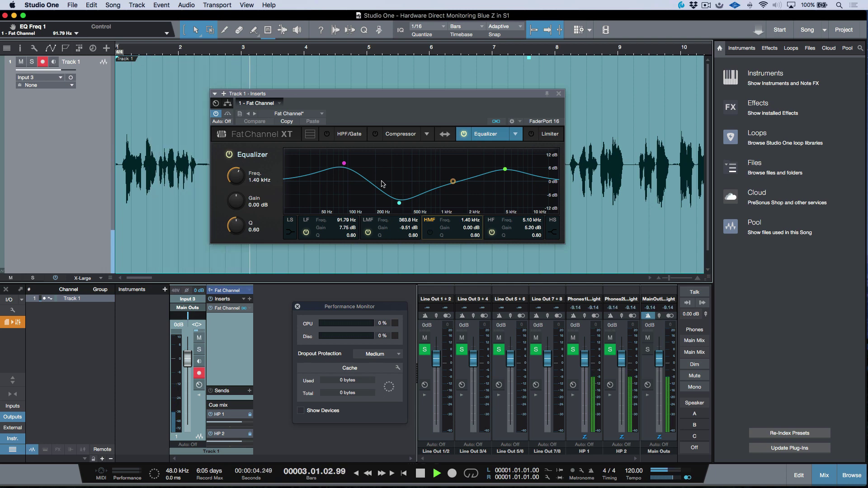
{"action": "key", "text": "space"}
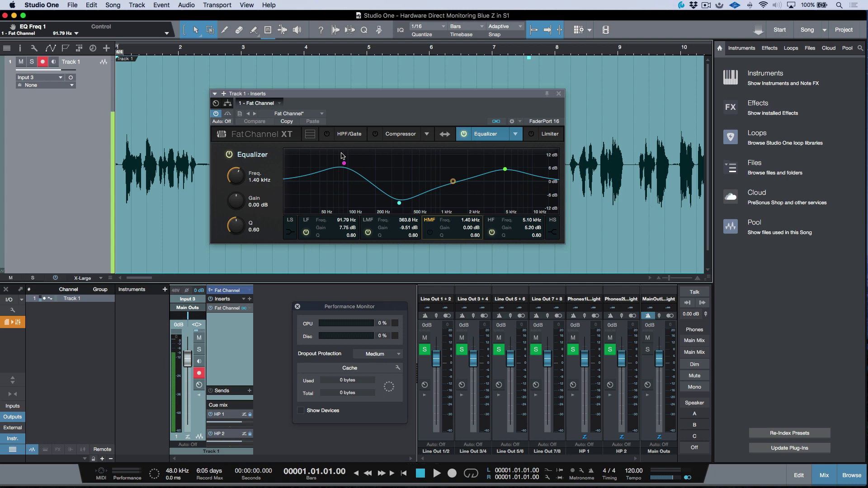
Reshape the insert's equalizer with LF at 89.74 Hz, 3.82 dB and HF at 5.16 kHz, 1.86 dB
{"action": "left_click_drag", "start_coordinate": [344, 164], "coordinate": [344, 171]}
{"action": "left_click", "coordinate": [505, 170]}
{"action": "left_click_drag", "start_coordinate": [508, 172], "coordinate": [509, 179]}
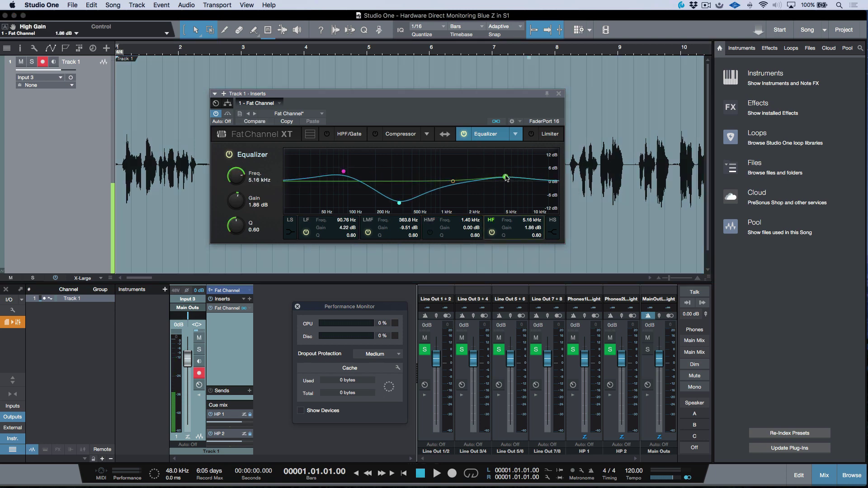
{"action": "left_click", "coordinate": [343, 172]}
{"action": "left_click_drag", "start_coordinate": [342, 176], "coordinate": [342, 177]}
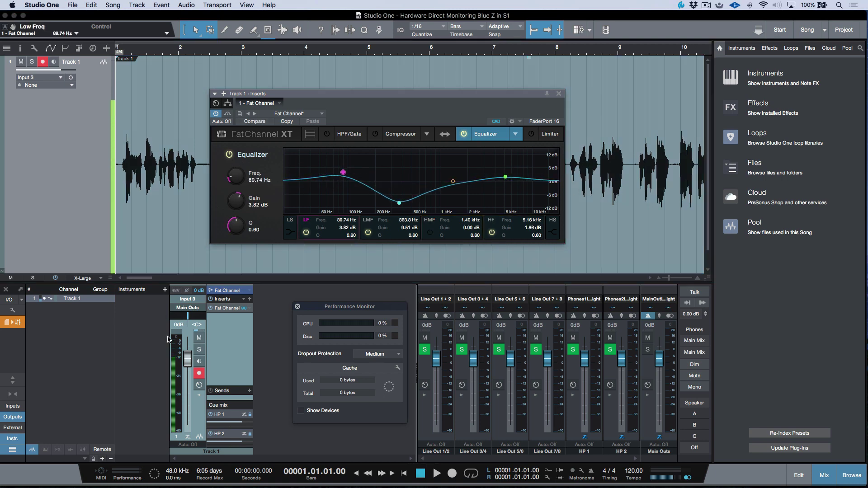
Set the insert's high-pass filter to 78 Hz and check the matching filter and equalizer settings in the onboard Fat Channel
{"action": "left_click", "coordinate": [344, 135]}
{"action": "left_click_drag", "start_coordinate": [232, 190], "coordinate": [238, 168]}
{"action": "left_click", "coordinate": [237, 291]}
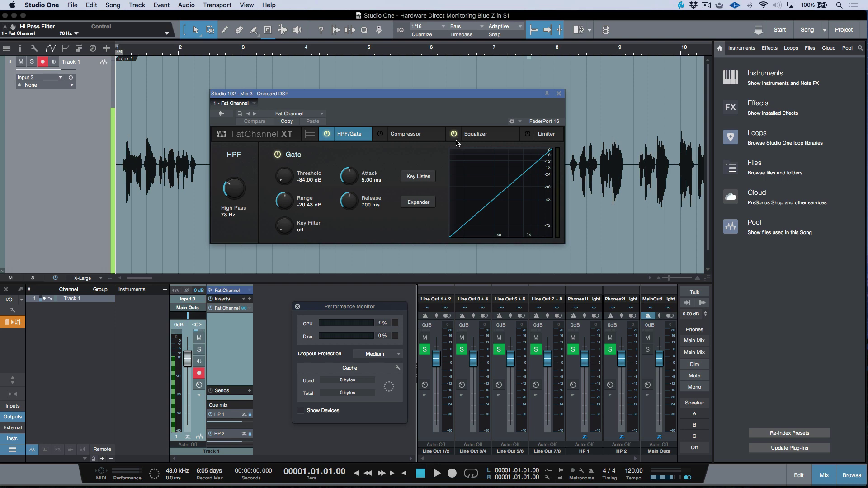
{"action": "left_click", "coordinate": [473, 138]}
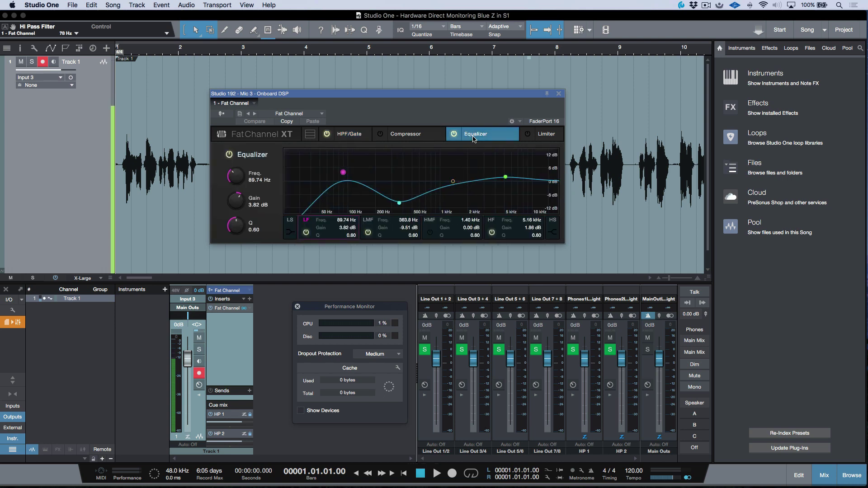
{"action": "left_click", "coordinate": [358, 137]}
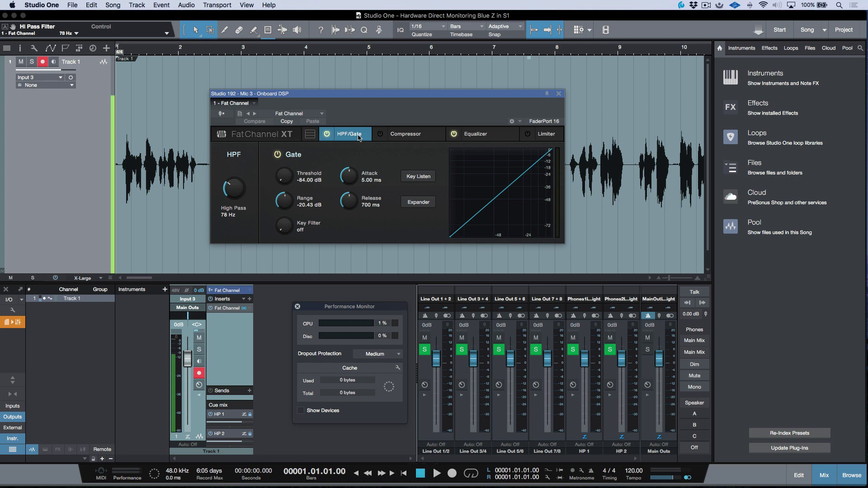
Remove the Fat Channel insert from Track 1 and set the onboard high-pass filter to 50 Hz
{"action": "left_click", "coordinate": [248, 310]}
{"action": "left_click", "coordinate": [278, 420]}
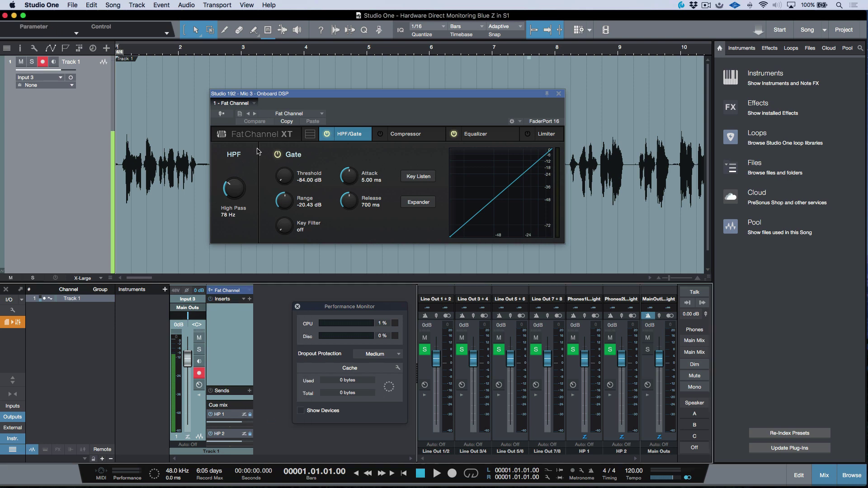
{"action": "left_click_drag", "start_coordinate": [231, 183], "coordinate": [229, 197]}
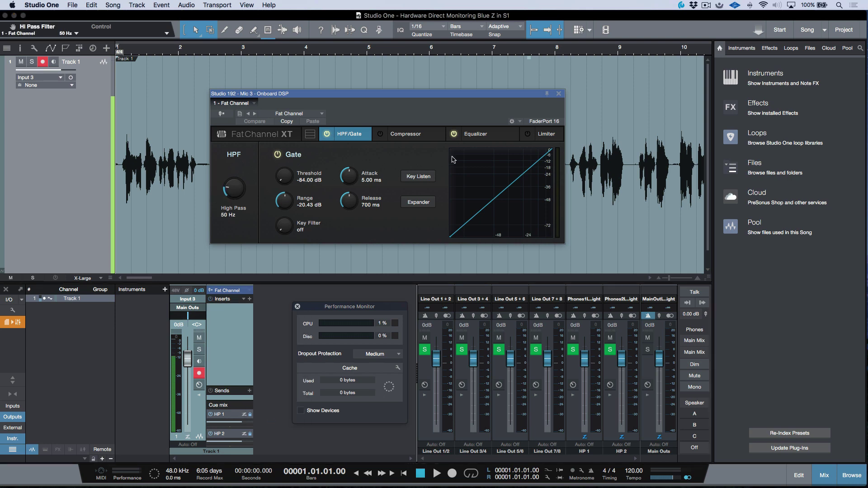
Set the onboard equalizer's LF gain to 2.45 dB, LMF gain to -0.69 dB, and HF to 5.34 kHz, 9.90 dB
{"action": "left_click", "coordinate": [470, 136]}
{"action": "left_click_drag", "start_coordinate": [505, 176], "coordinate": [507, 178]}
{"action": "left_click_drag", "start_coordinate": [343, 173], "coordinate": [344, 178]}
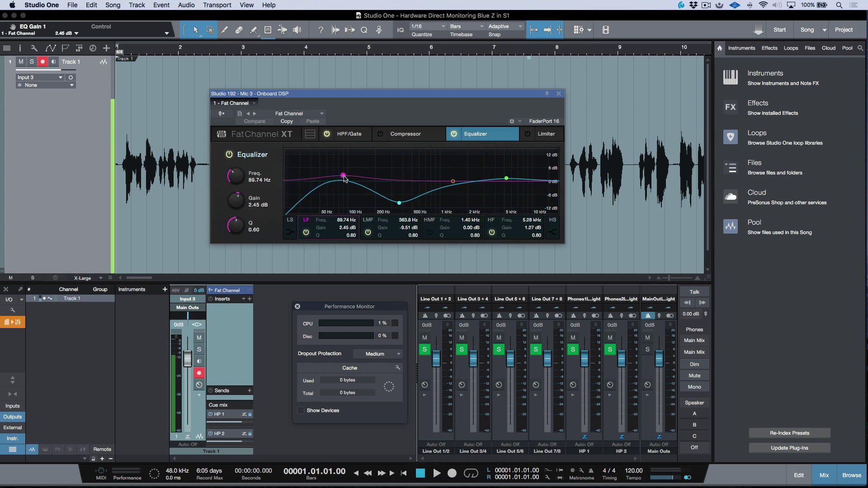
{"action": "left_click_drag", "start_coordinate": [399, 203], "coordinate": [398, 183]}
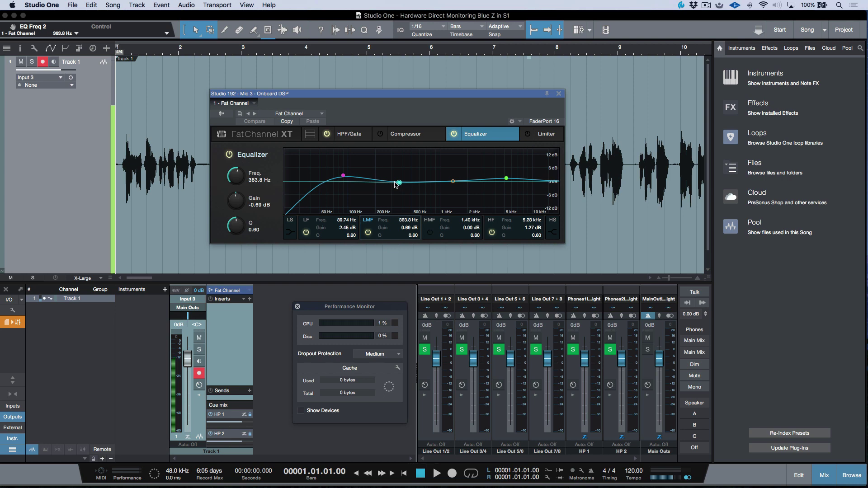
{"action": "left_click_drag", "start_coordinate": [507, 178], "coordinate": [508, 162]}
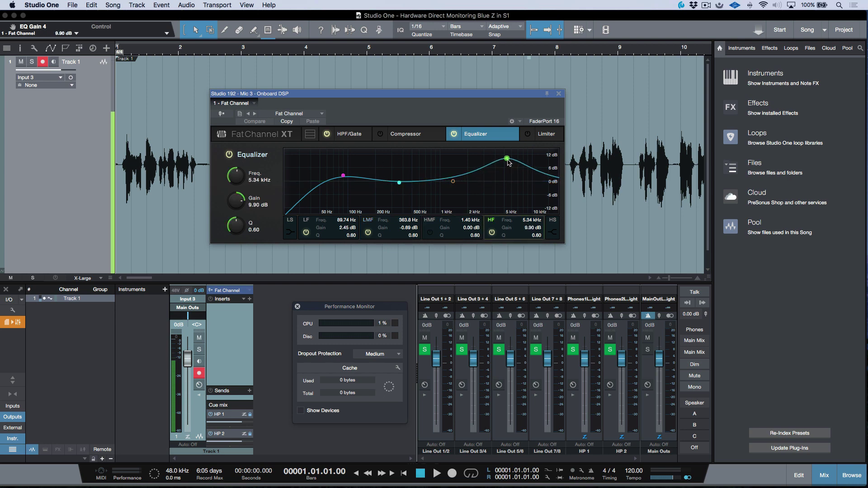
Enable DAW Post DSP for the onboard Fat Channel and start recording a new take on Track 1
{"action": "left_click", "coordinate": [221, 115]}
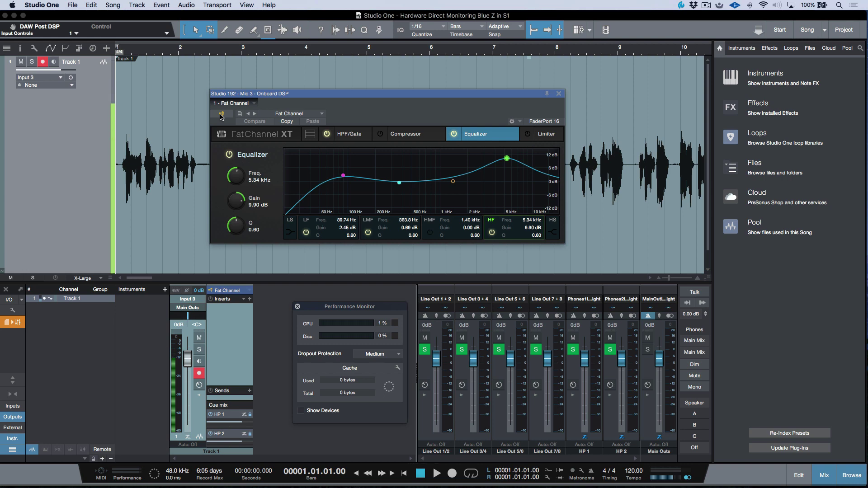
{"action": "key", "text": "KP_Multiply"}
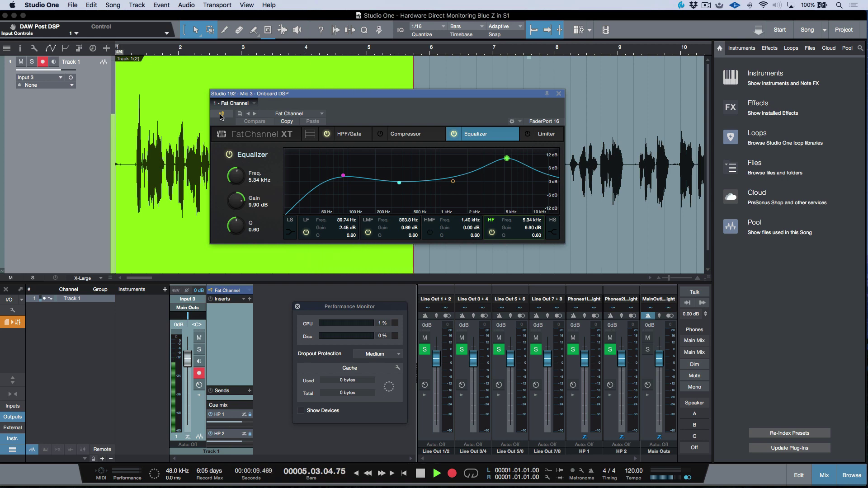
Enable the onboard Fat Channel's compressor with a -18.48 dB threshold during the take, and stop recording
{"action": "left_click", "coordinate": [379, 134]}
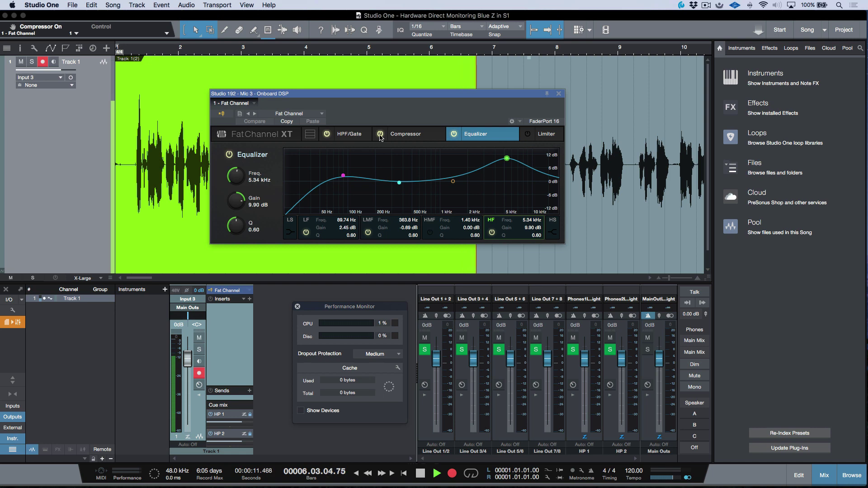
{"action": "left_click", "coordinate": [398, 134]}
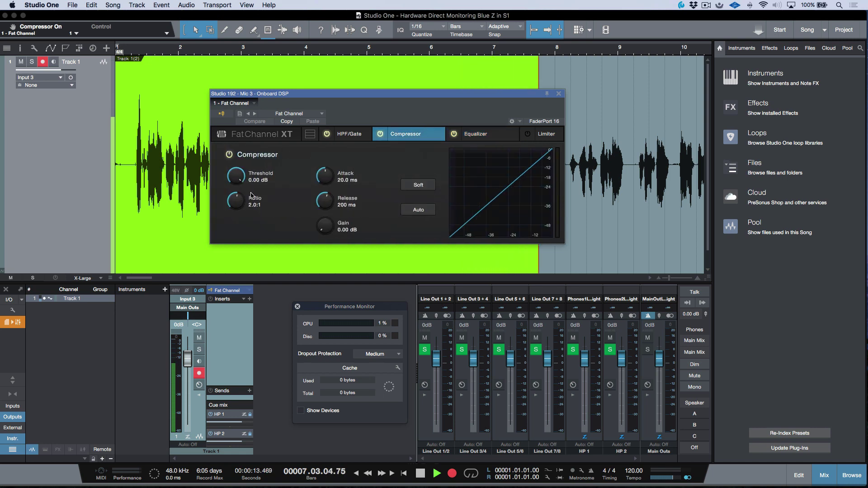
{"action": "left_click_drag", "start_coordinate": [236, 176], "coordinate": [239, 207]}
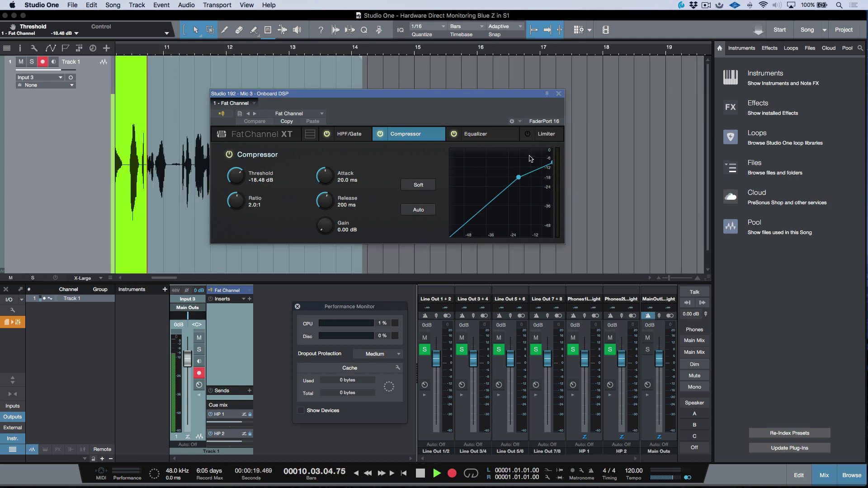
{"action": "left_click", "coordinate": [559, 94]}
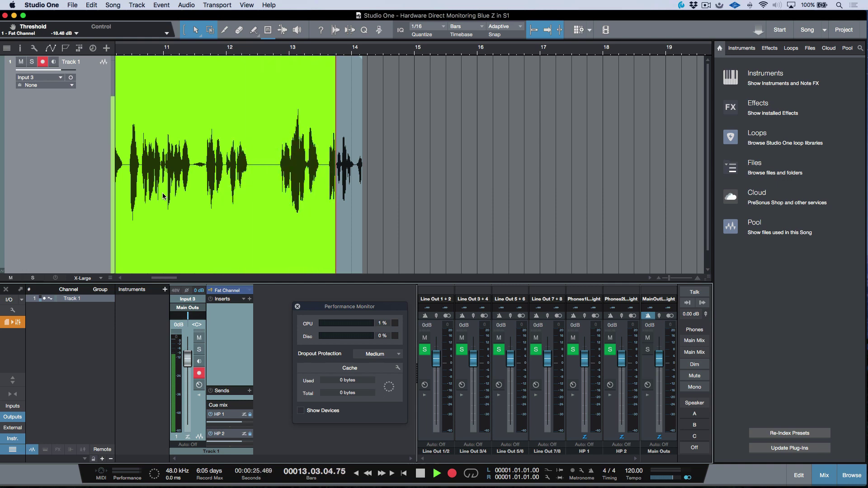
{"action": "key", "text": "space"}
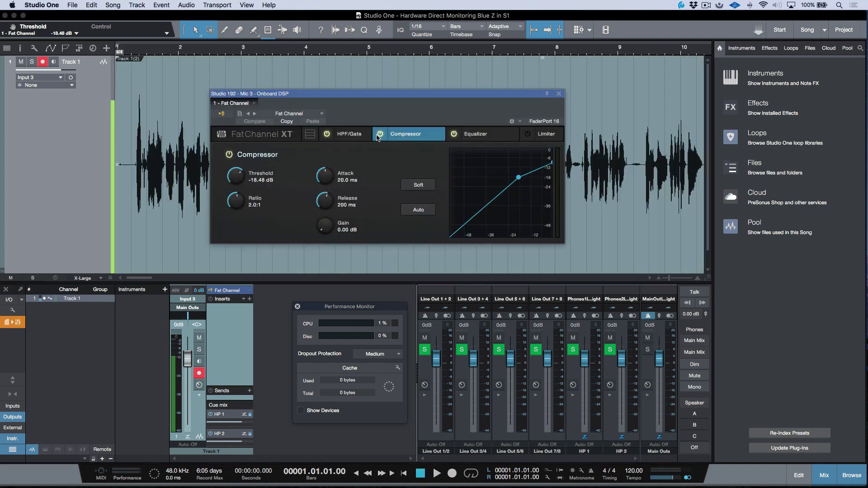
Turn off the onboard compressor, equalizer and high-pass filter, and close the Performance Monitor
{"action": "left_click", "coordinate": [379, 135]}
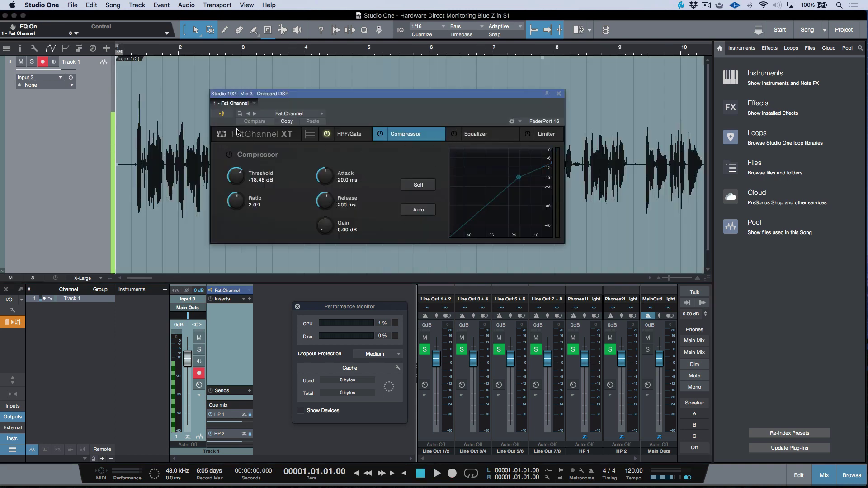
{"action": "left_click", "coordinate": [351, 135]}
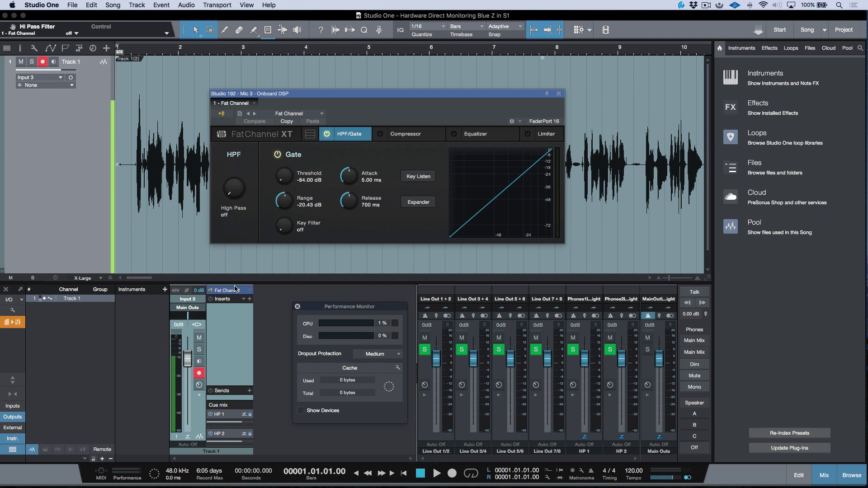
{"action": "left_click", "coordinate": [298, 307]}
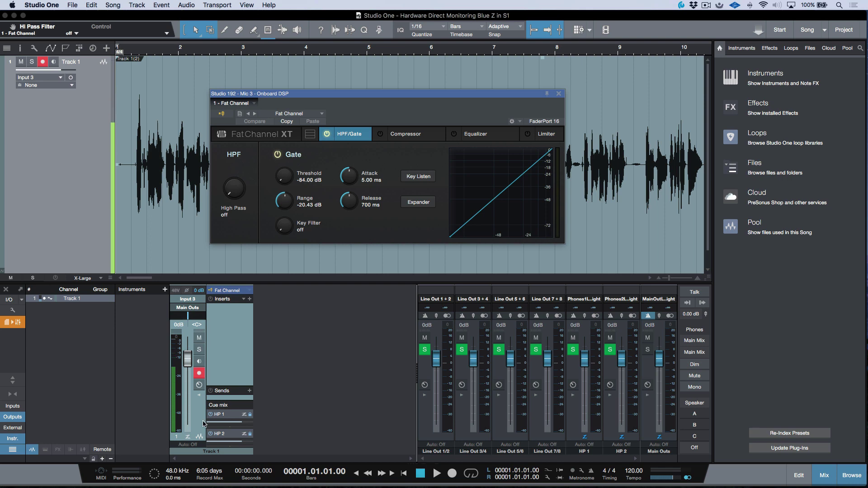
Review the output routing and the HP 1 and HP 2 cue mix assignments in the song's audio I/O setup
{"action": "left_click", "coordinate": [10, 299]}
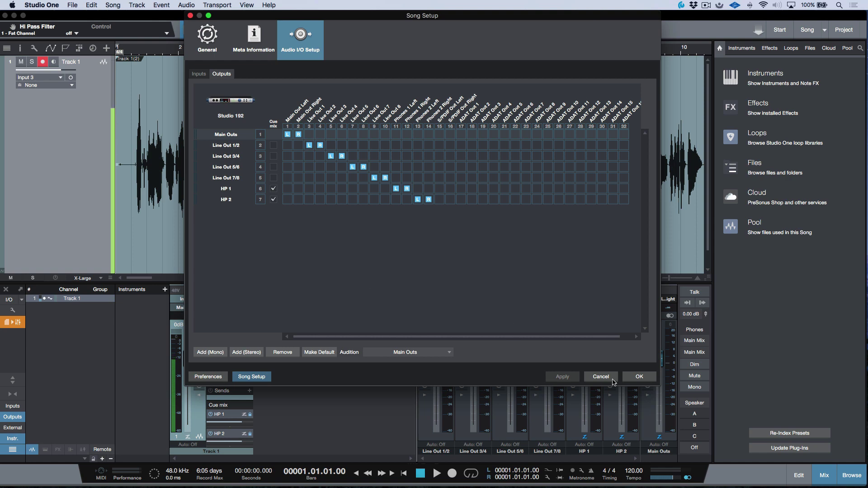
{"action": "left_click", "coordinate": [643, 378]}
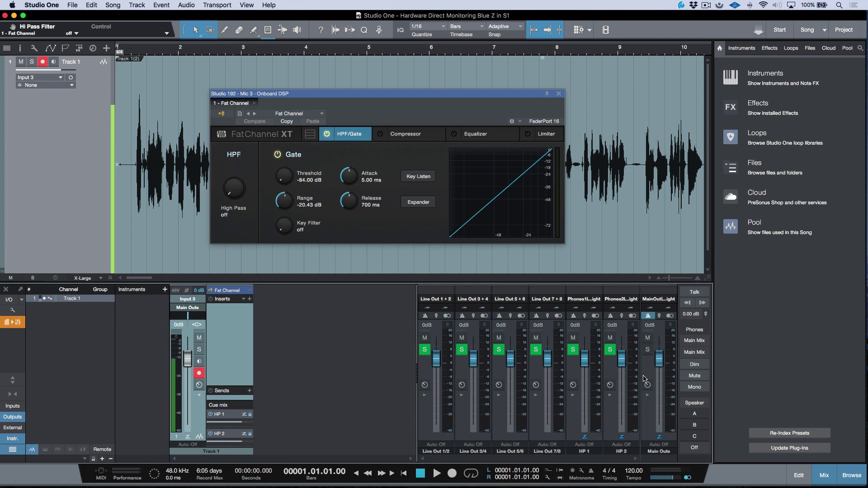
Reopen Track 1's onboard Fat Channel, disable DAW Post DSP, and close its editor
{"action": "left_click", "coordinate": [559, 94]}
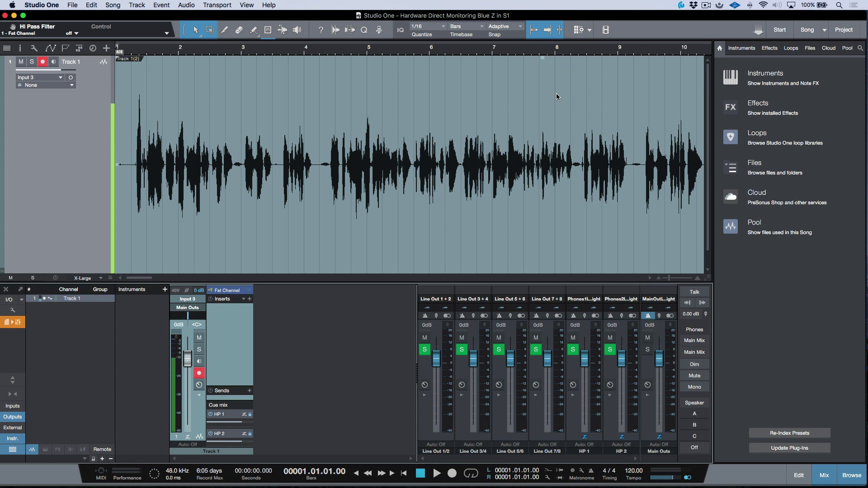
{"action": "left_click", "coordinate": [229, 290]}
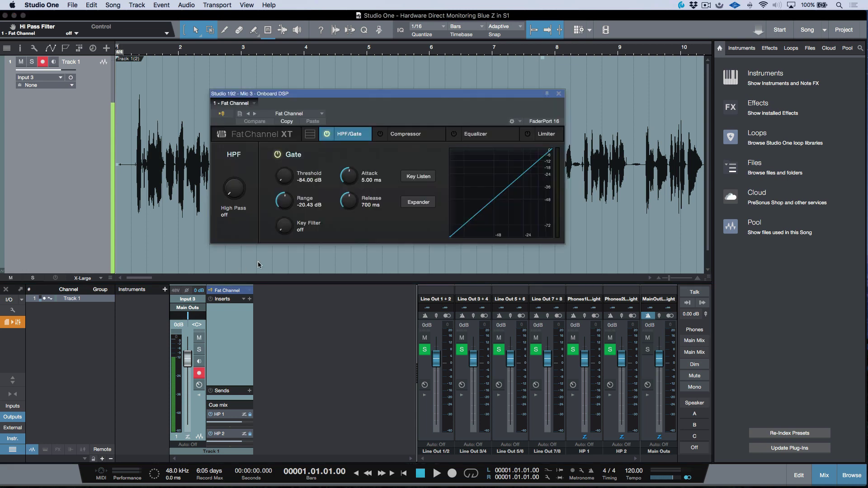
{"action": "left_click", "coordinate": [559, 94]}
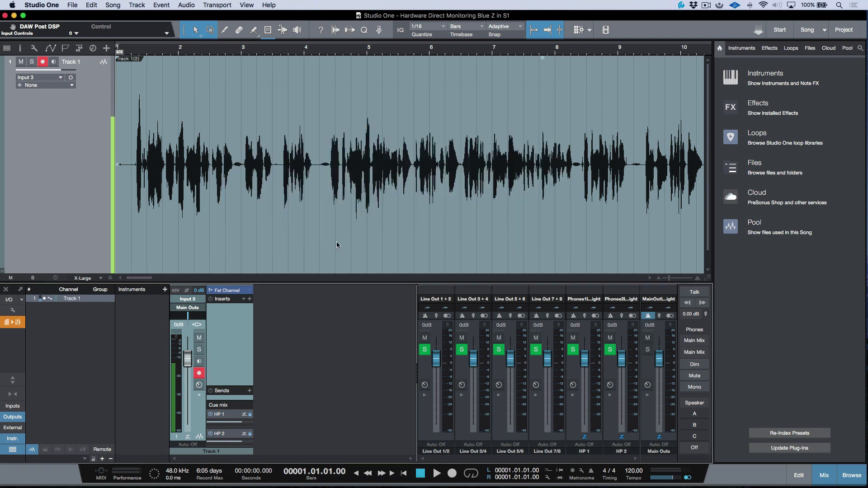
Check the console's visibility option for showing audio device controls
{"action": "left_click", "coordinate": [13, 310]}
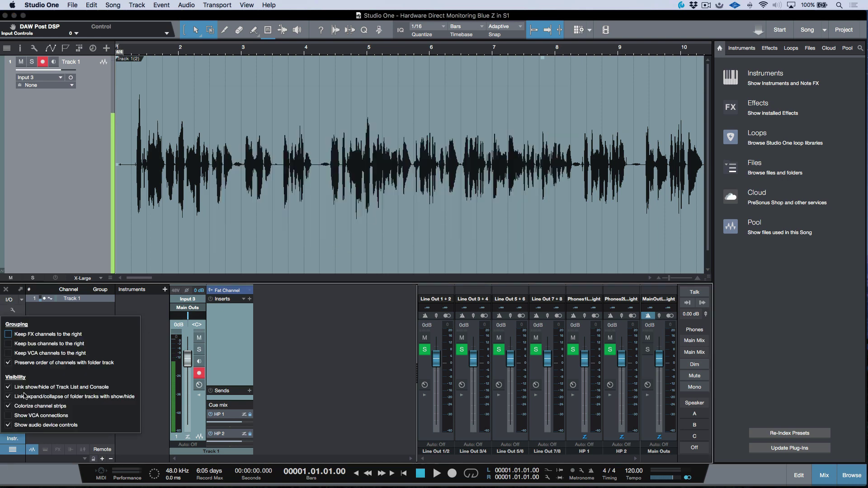
{"action": "left_click", "coordinate": [7, 425]}
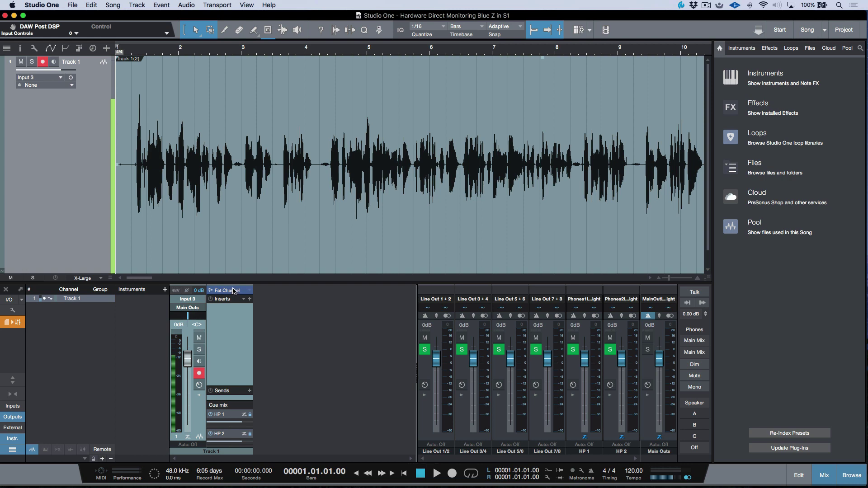
Copy the onboard Fat Channel to Track 1's inserts as a linked plug-in, and remove that insert
{"action": "left_click_drag", "start_coordinate": [234, 291], "coordinate": [232, 315]}
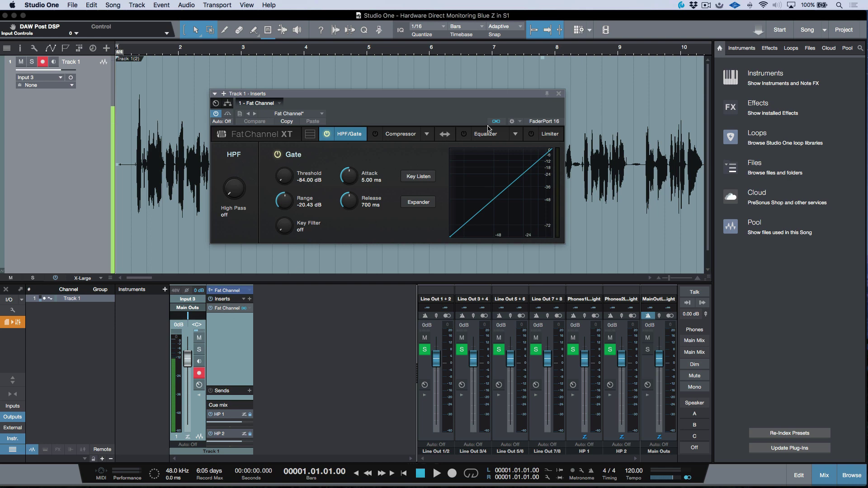
{"action": "left_click", "coordinate": [559, 93]}
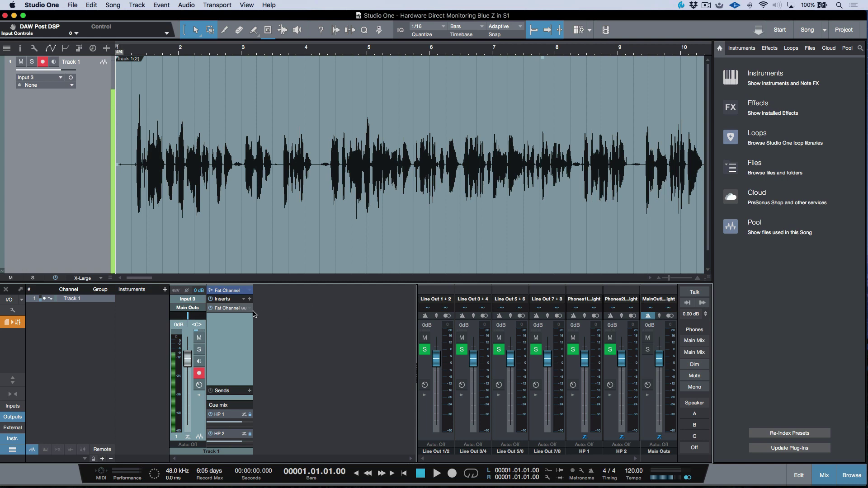
{"action": "right_click", "coordinate": [251, 312]}
{"action": "left_click", "coordinate": [273, 416]}
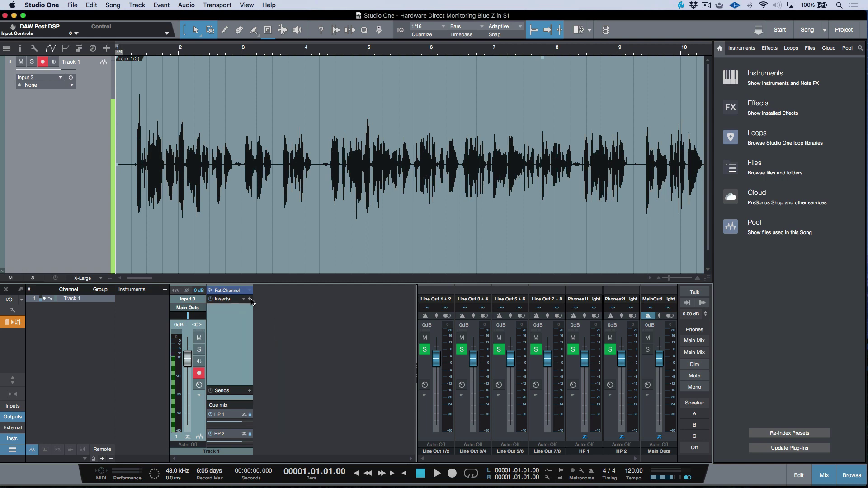
Insert a Fat Channel on Track 1 from the recent plug-ins and link it to the onboard Fat Channel
{"action": "left_click", "coordinate": [250, 300]}
{"action": "left_click", "coordinate": [310, 79]}
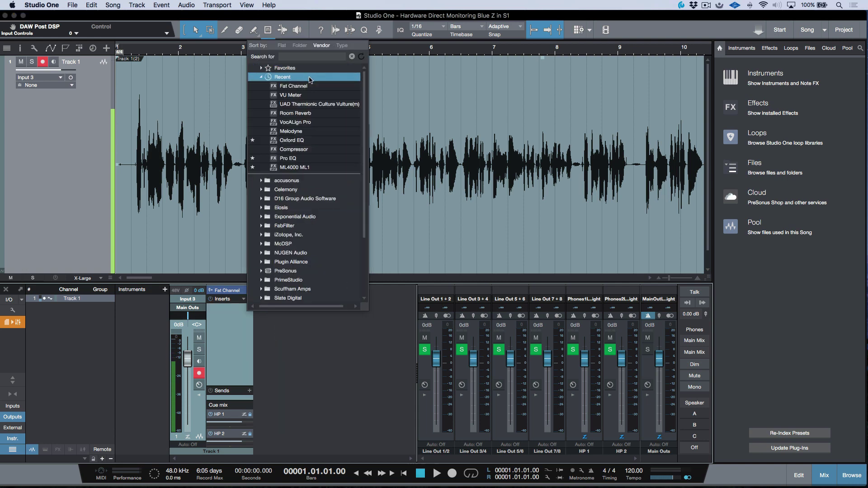
{"action": "double_click", "coordinate": [308, 86]}
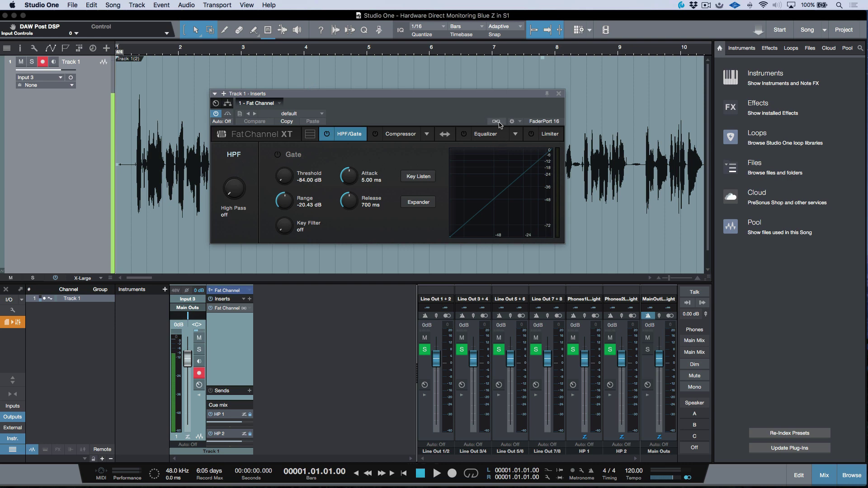
{"action": "left_click", "coordinate": [497, 122]}
{"action": "left_click", "coordinate": [560, 94]}
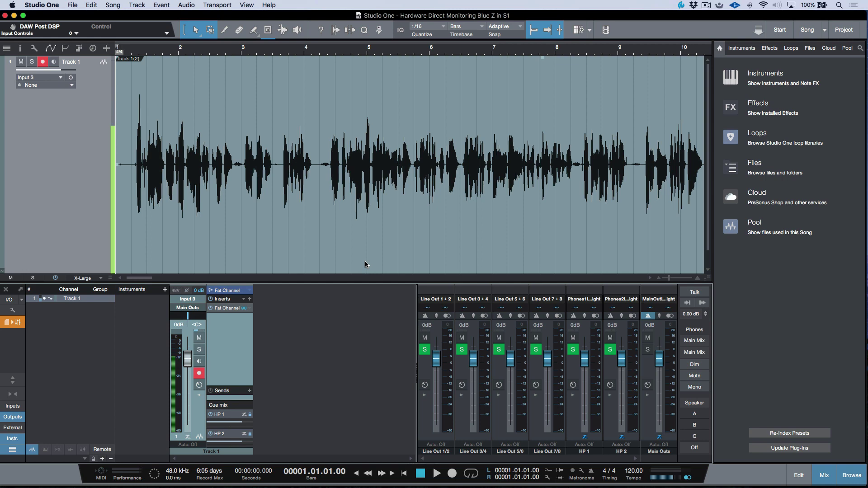
Remove the linked Fat Channel insert from Track 1 and set the onboard equalizer's HF band to 5.10 kHz, 5.78 dB
{"action": "right_click", "coordinate": [246, 311]}
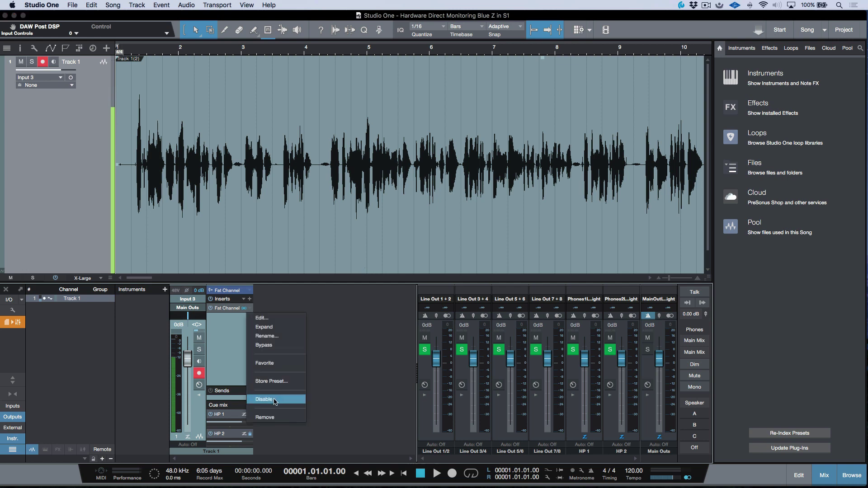
{"action": "left_click", "coordinate": [274, 418]}
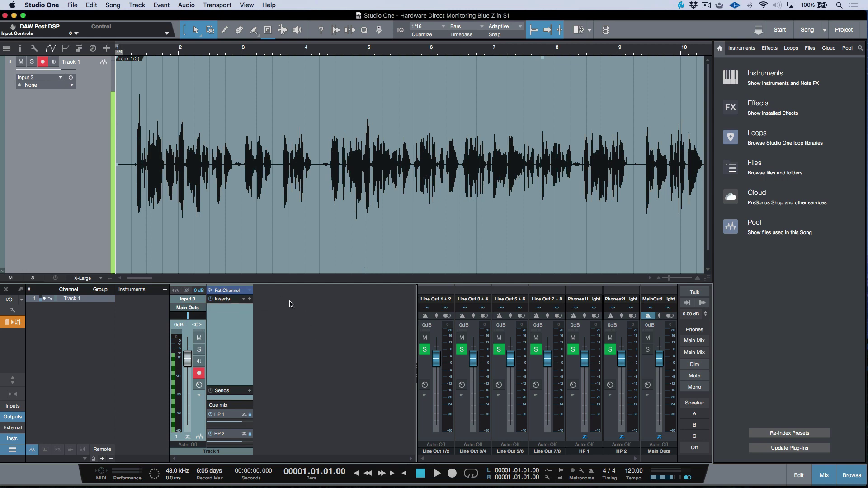
{"action": "left_click", "coordinate": [229, 291]}
{"action": "left_click", "coordinate": [472, 133]}
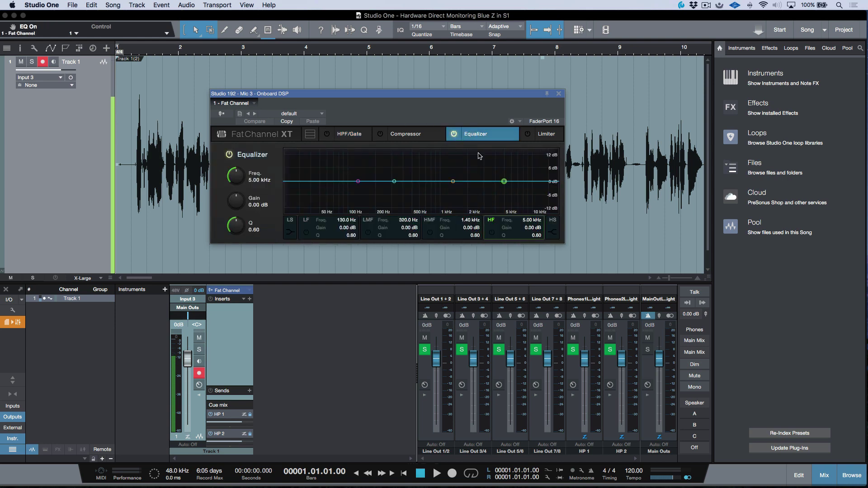
{"action": "left_click_drag", "start_coordinate": [503, 181], "coordinate": [505, 168]}
{"action": "left_click", "coordinate": [453, 181]}
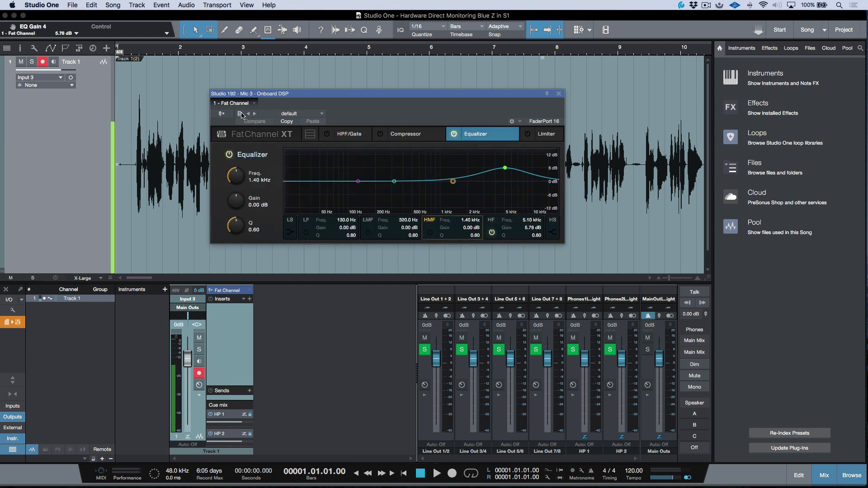
Enable DAW Post DSP for the onboard Fat Channel and set the equalizer's HF gain to 1.86 dB
{"action": "left_click", "coordinate": [224, 116]}
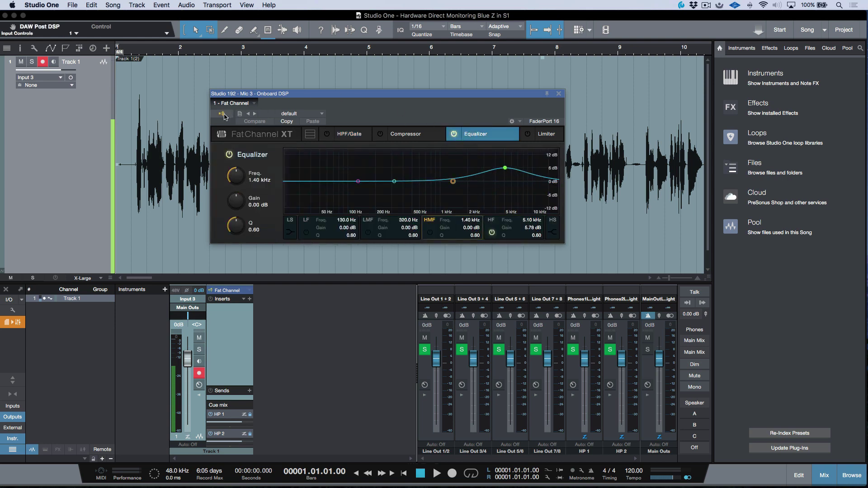
{"action": "mouse_move", "coordinate": [505, 168]}
{"action": "left_mouse_down"}
{"action": "mouse_move", "coordinate": [505, 147]}
{"action": "mouse_move", "coordinate": [505, 179]}
{"action": "left_mouse_up"}
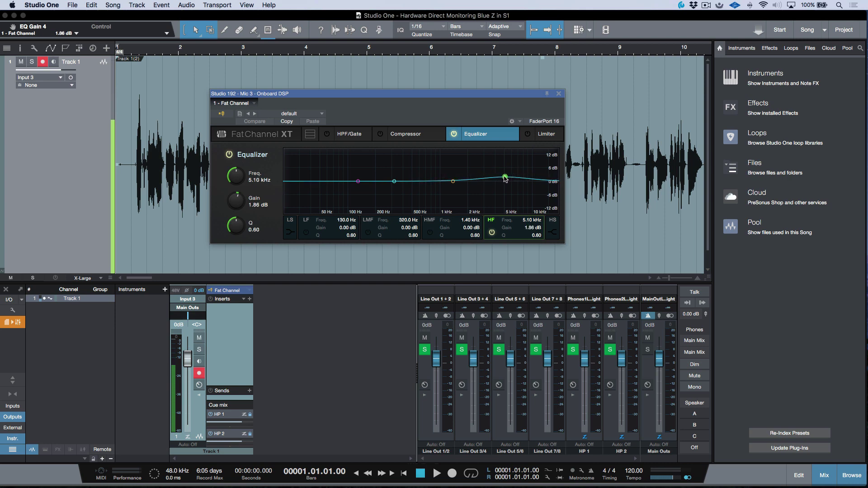